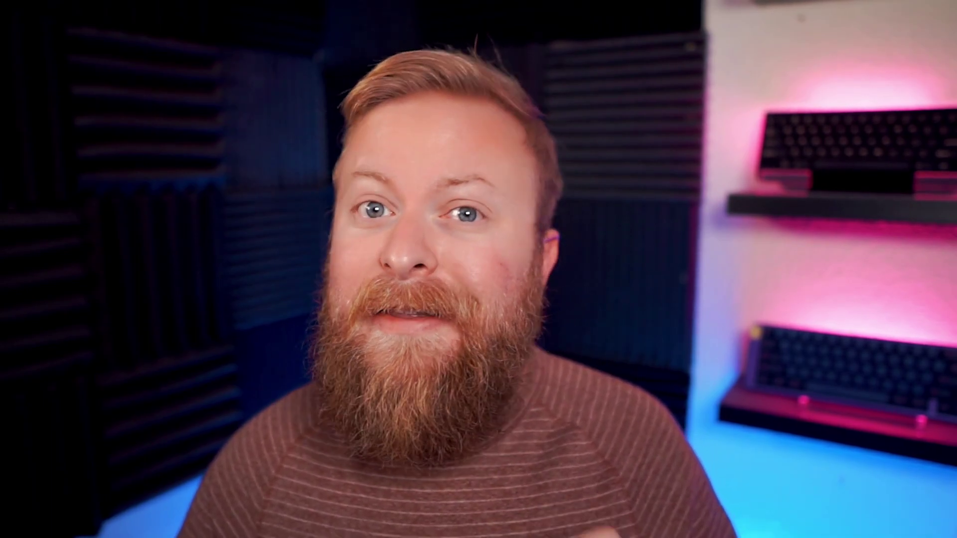
Regenerate the desert castle images with horses, birds in the sky and a car, then apply Synthwave style
text(horses)
key(Return)
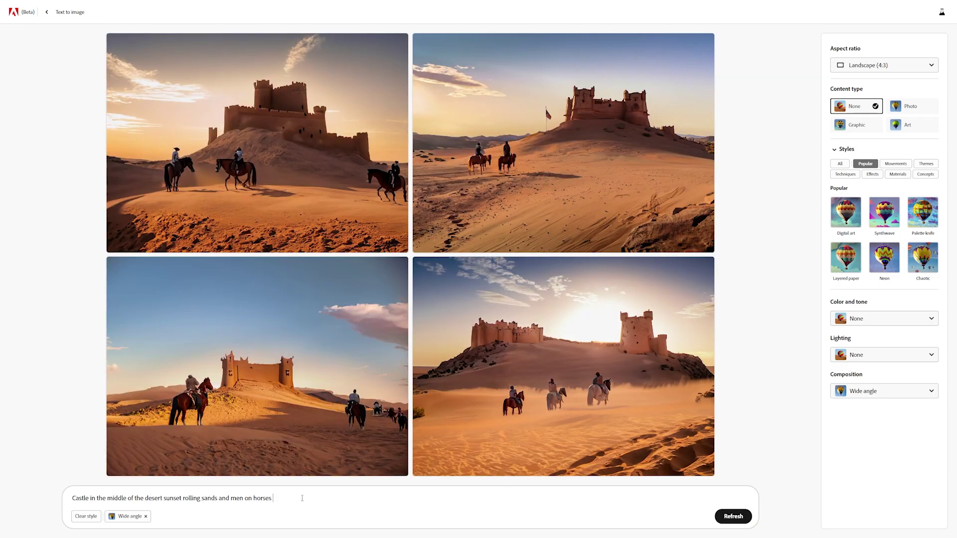
text(ky)
key(Return)
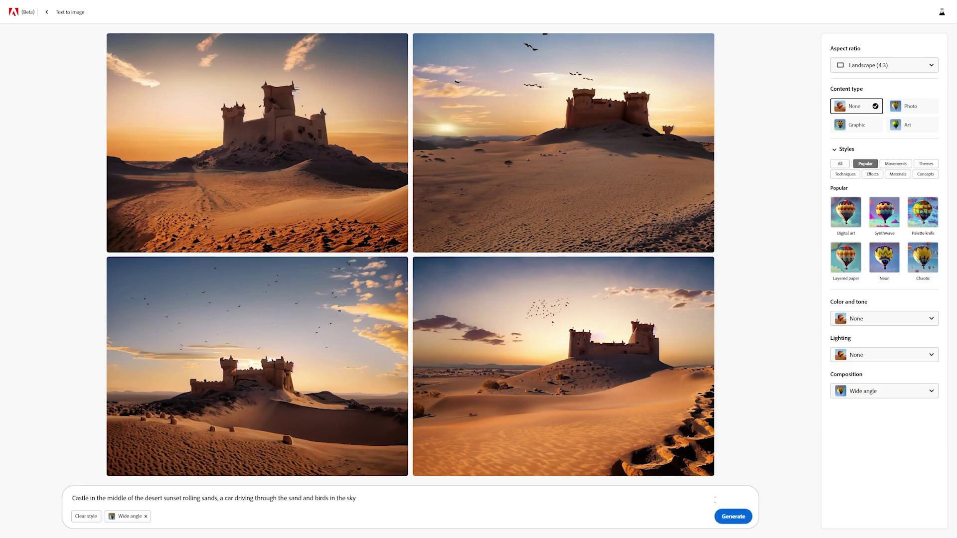
click(743, 516)
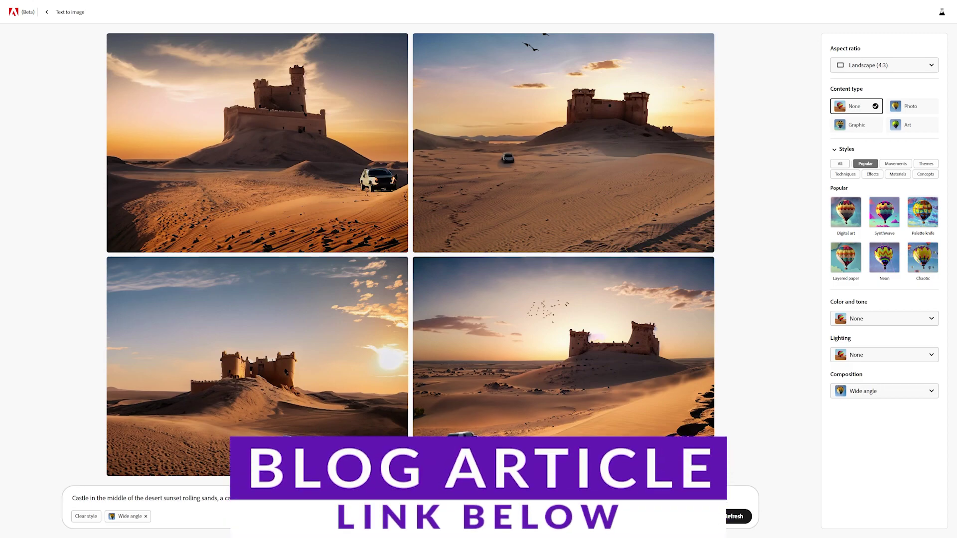
click(884, 212)
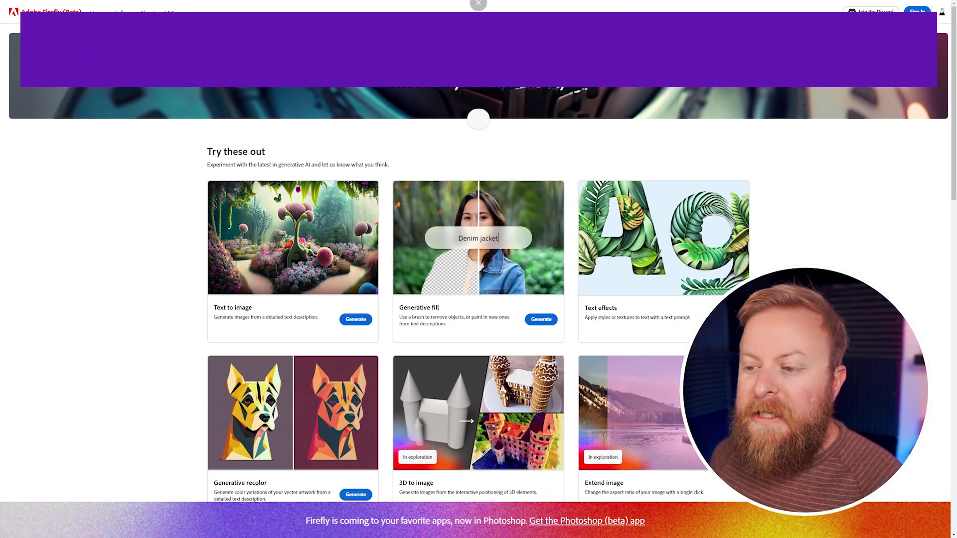
Browse the Firefly home page and launch the Text to image generator from its card
scroll(496, 226, down, 2)
scroll(447, 87, up, 1)
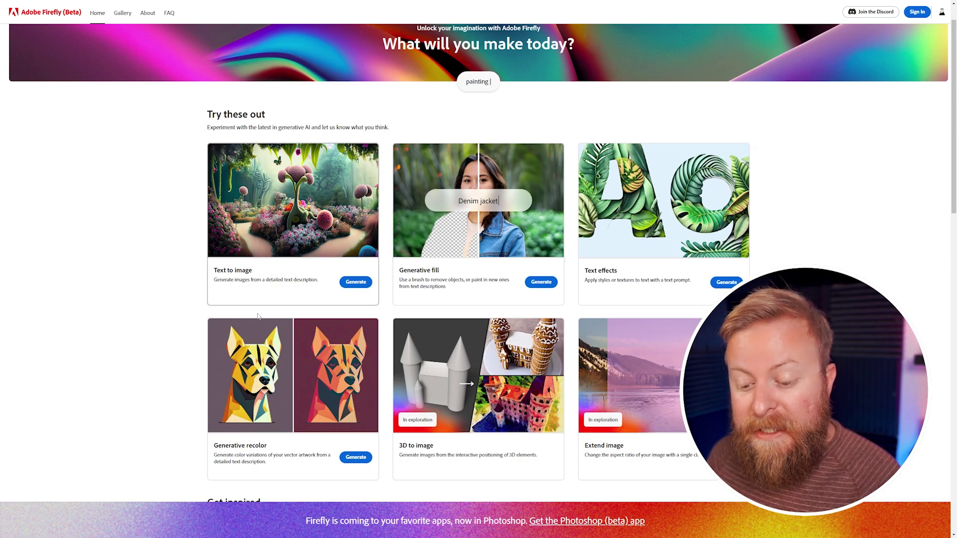
scroll(305, 408, down, 1)
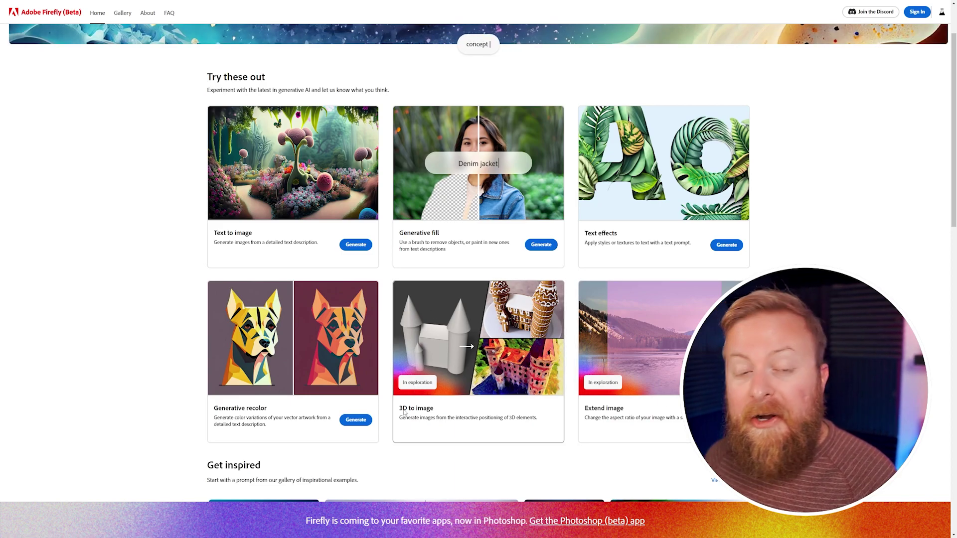
click(277, 237)
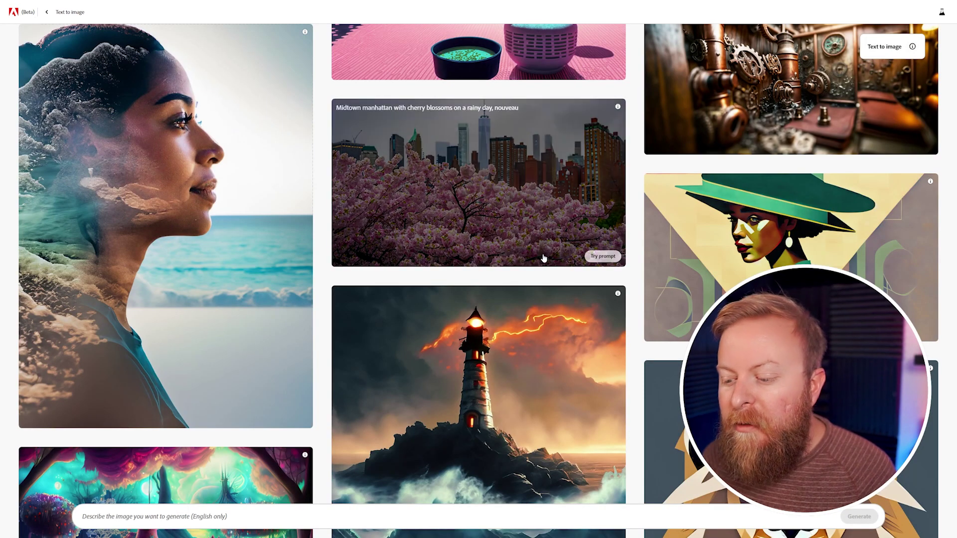
Generate four stormy lighthouse paintings from the gallery's isolated iron lighthouse example prompt
scroll(588, 299, down, 2)
mouse_move(452, 276)
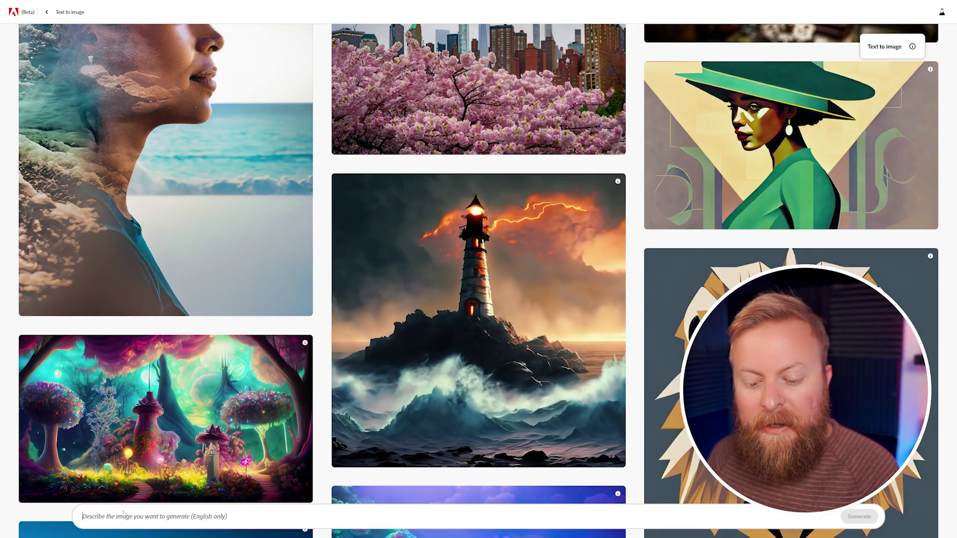
mouse_move(443, 344)
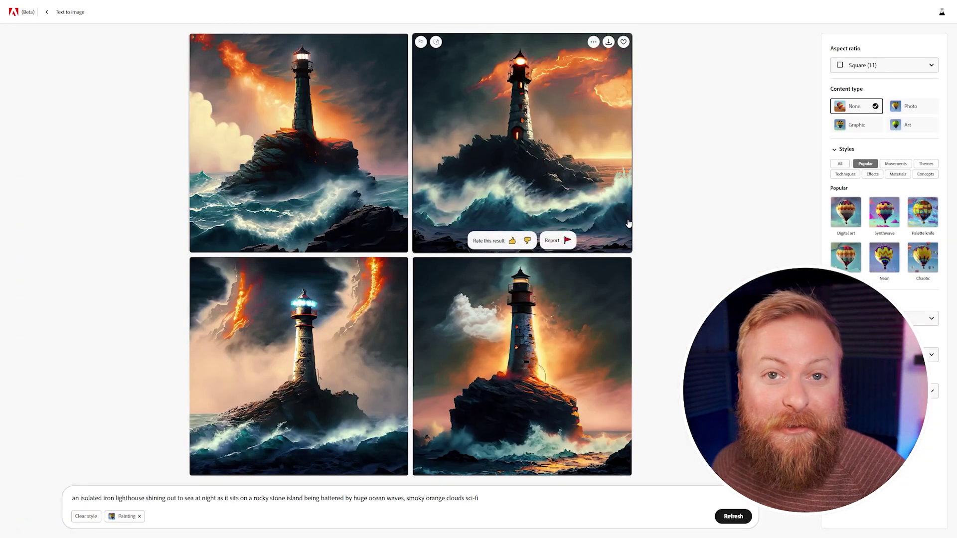
Rewrite the prompt as a sci-fi lighthouse with orange and blue sky, rain and flying dragons
drag(75, 499, 385, 500)
drag(480, 498, 41, 487)
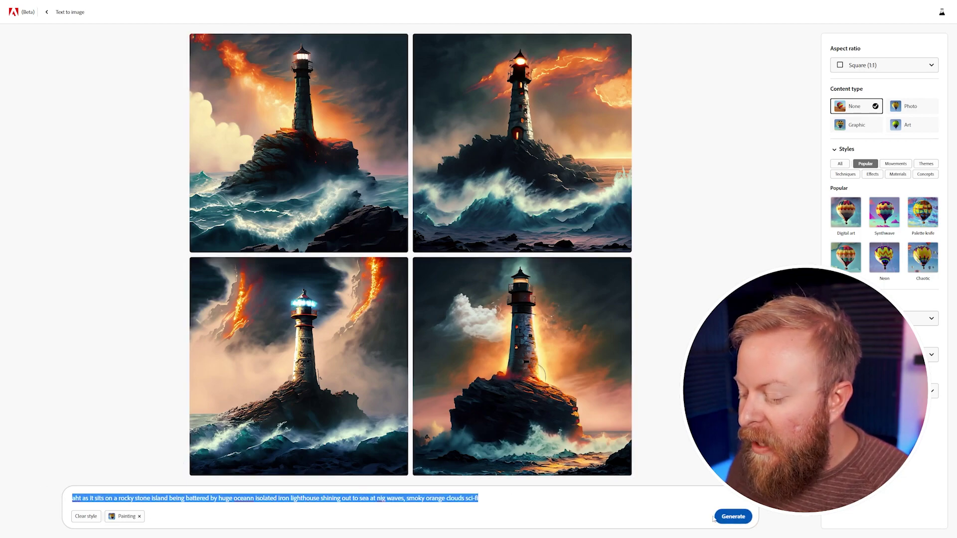
click(496, 499)
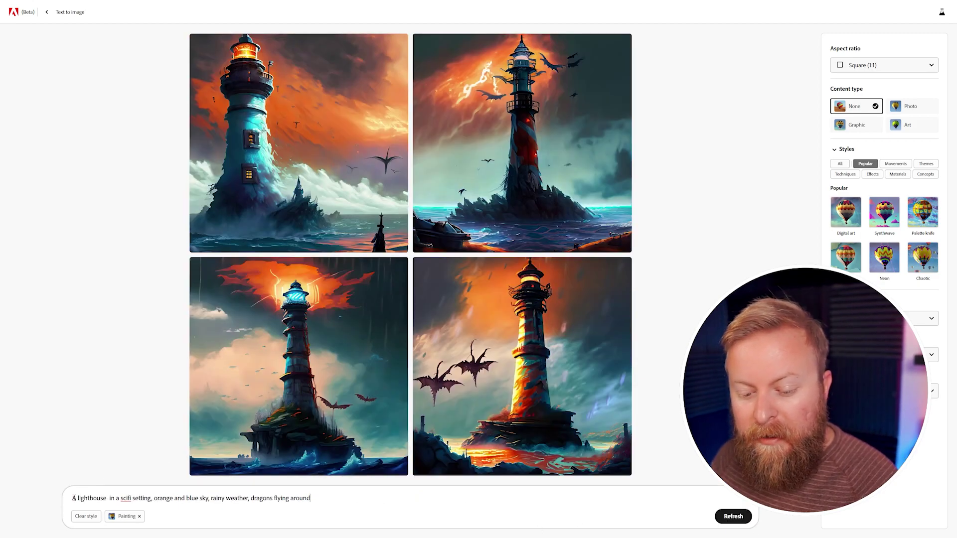
drag(72, 499, 311, 499)
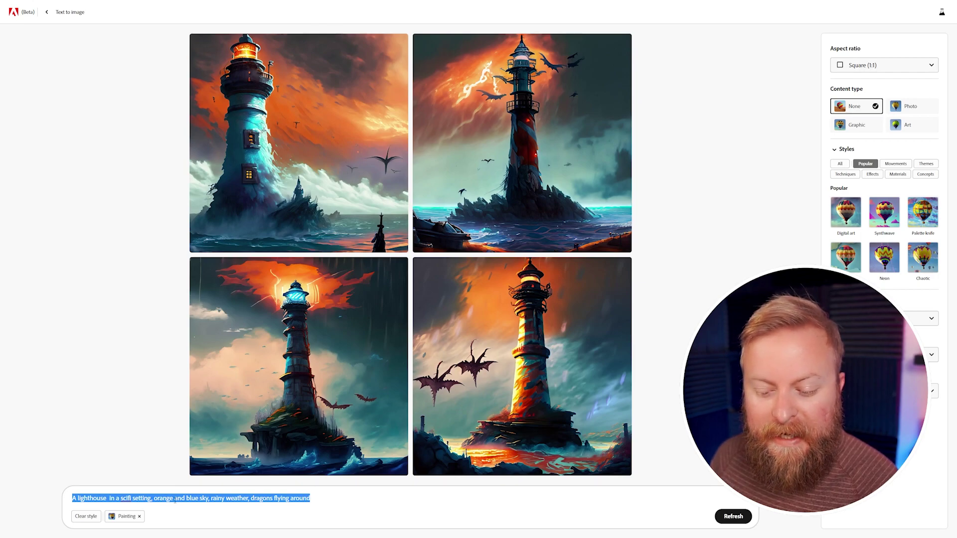
click(324, 507)
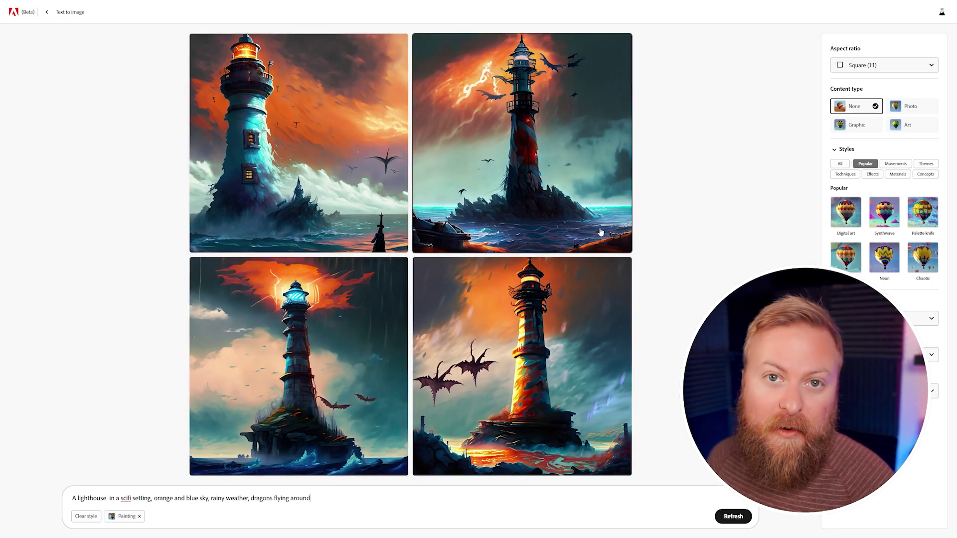
click(881, 69)
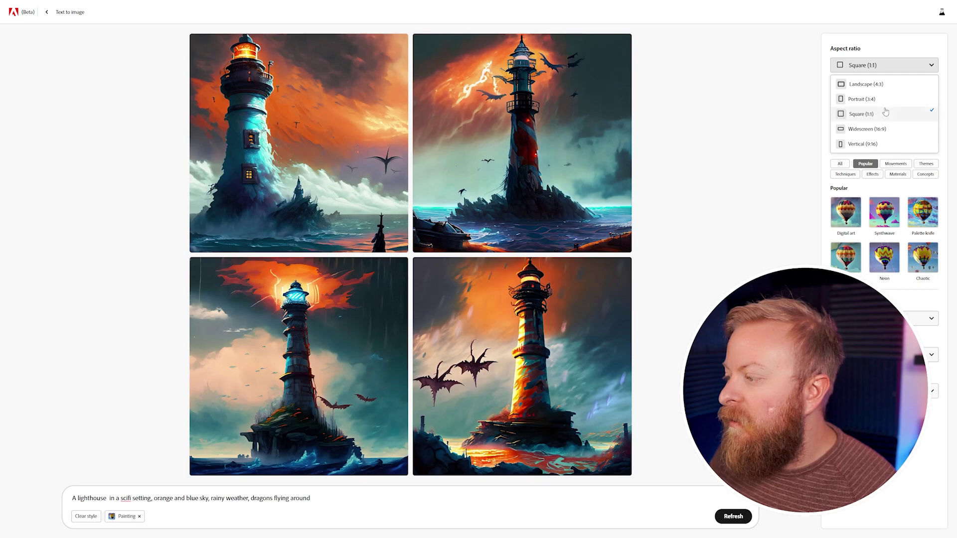
Regenerate the lighthouse images at Widescreen 16:9, Art content type, with the Science fiction style
click(877, 129)
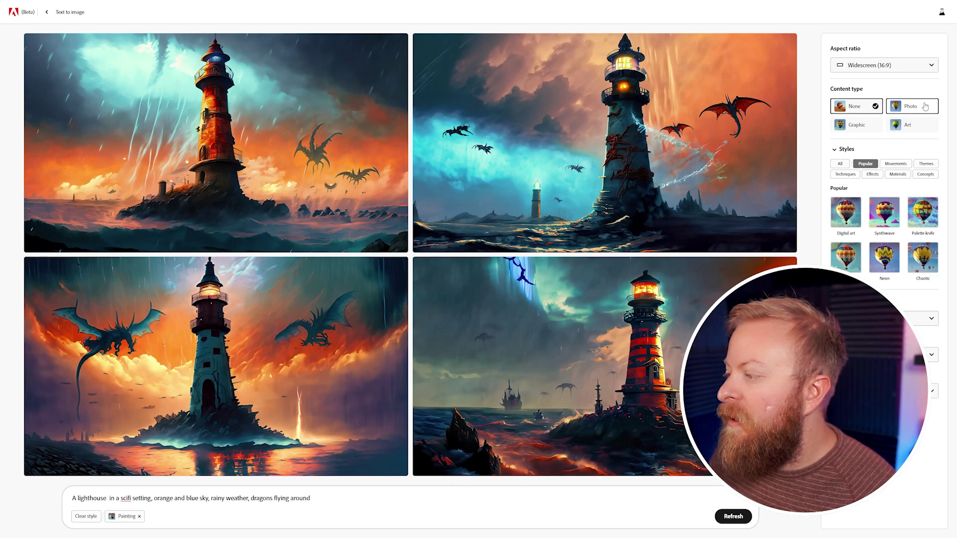
click(906, 113)
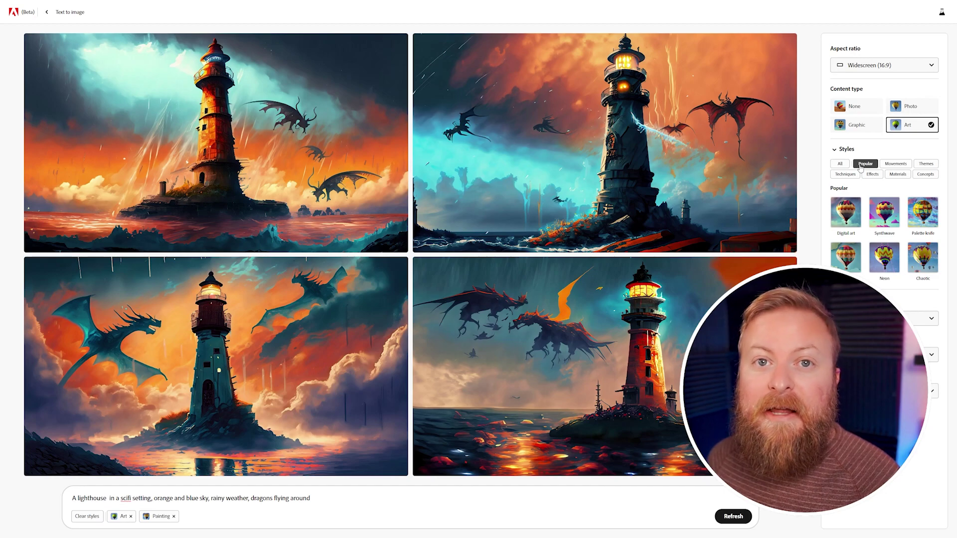
click(897, 174)
click(872, 174)
click(846, 174)
click(900, 166)
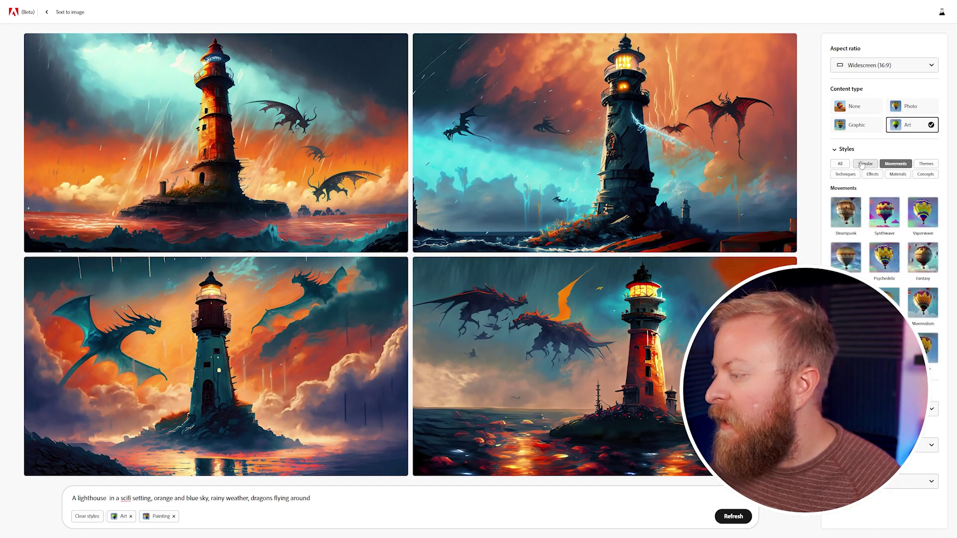
click(926, 164)
click(892, 163)
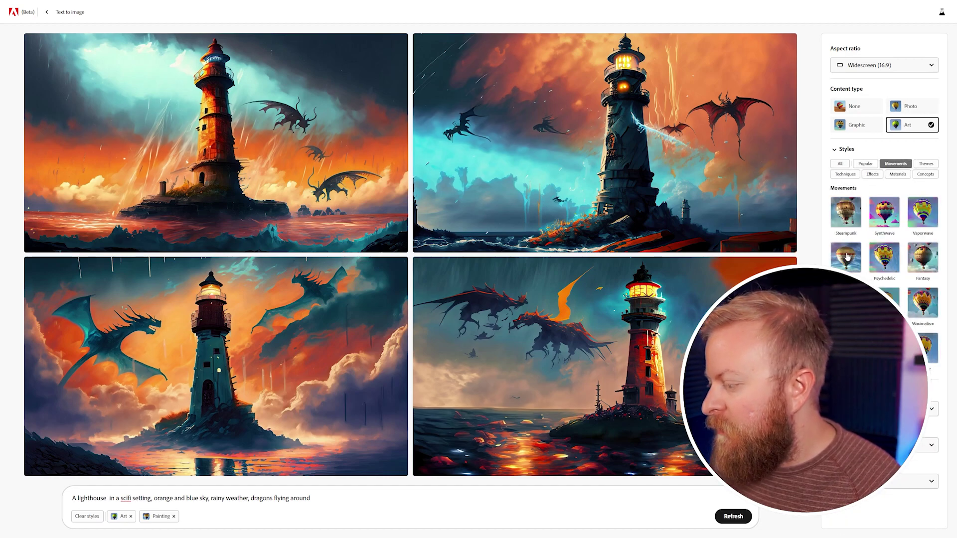
click(850, 267)
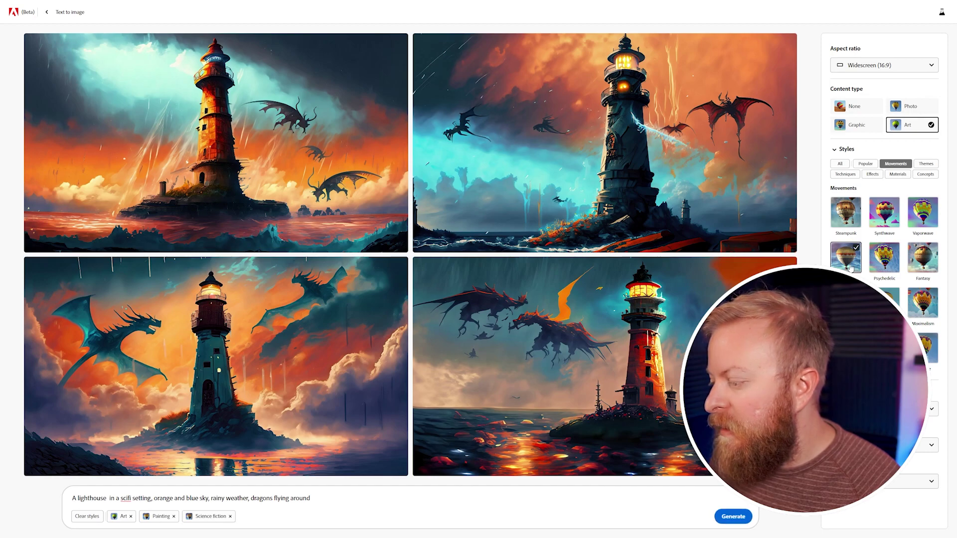
click(735, 517)
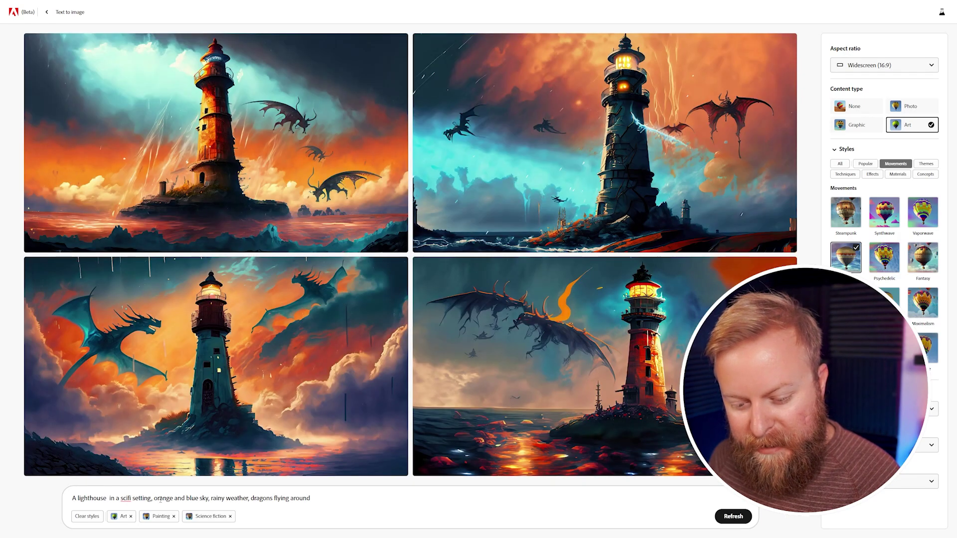
Add the Cyberpunk movement style and regenerate the images
drag(151, 499, 123, 499)
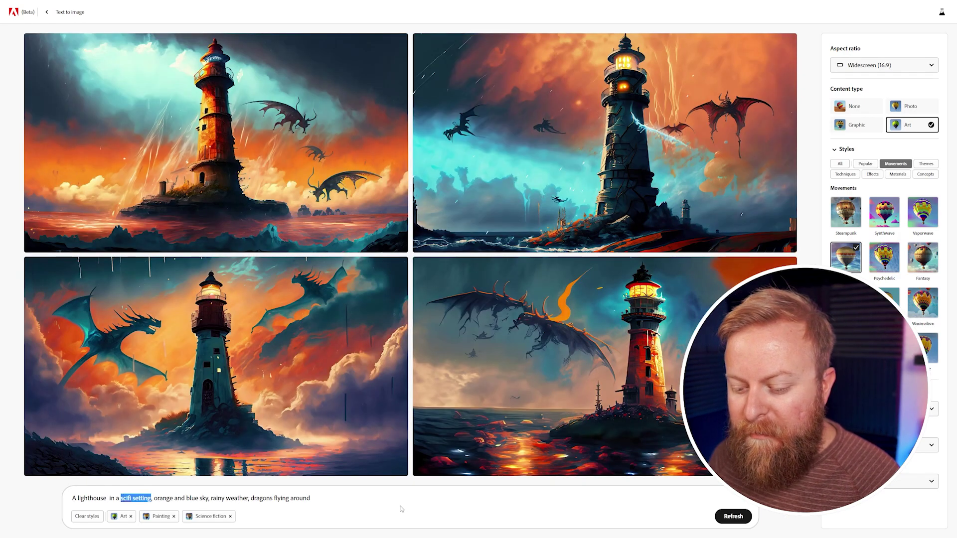
key(Home)
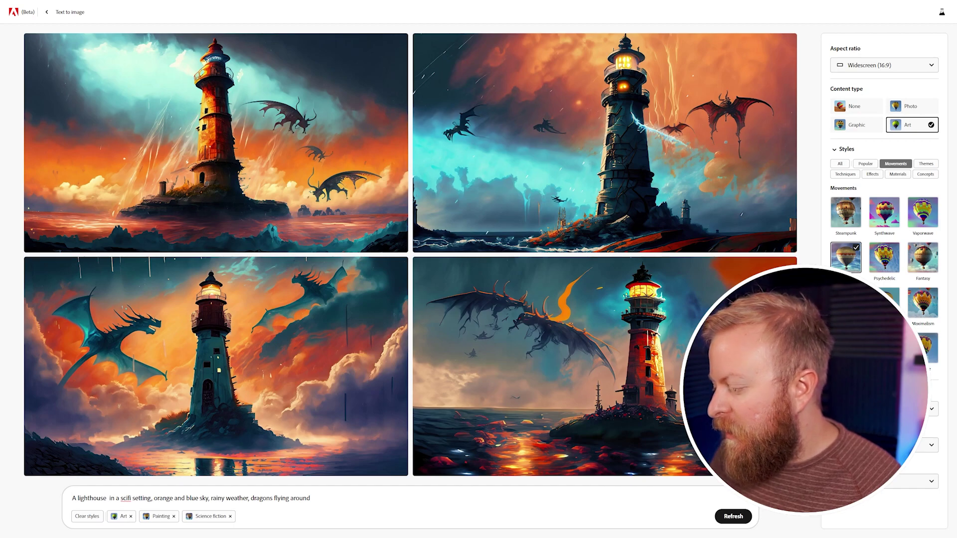
click(846, 302)
key(Return)
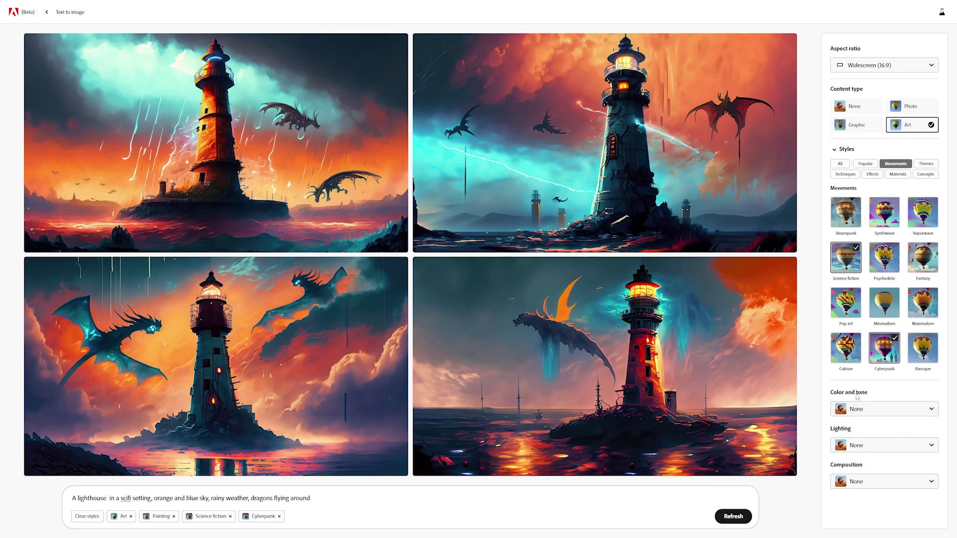
Set the Color and tone style to Cool tone
click(872, 414)
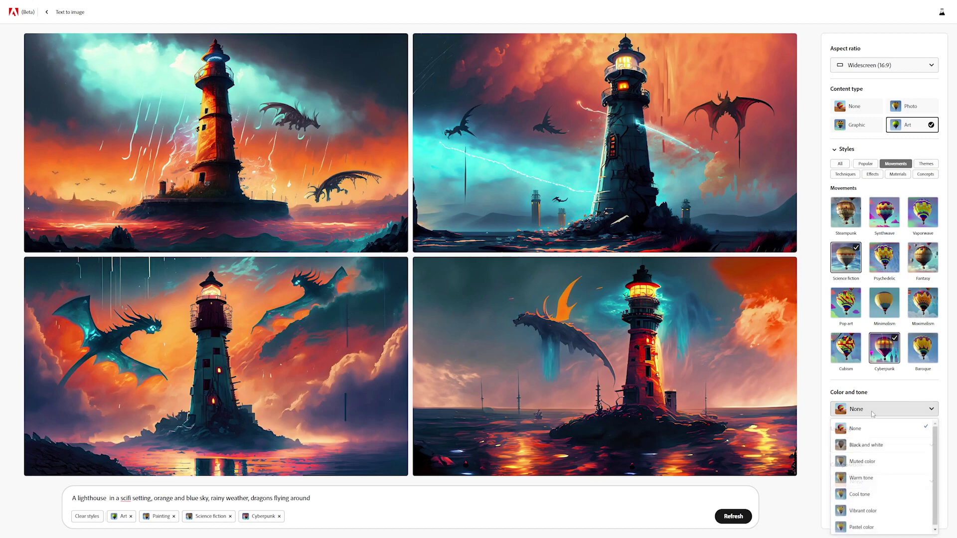
click(881, 408)
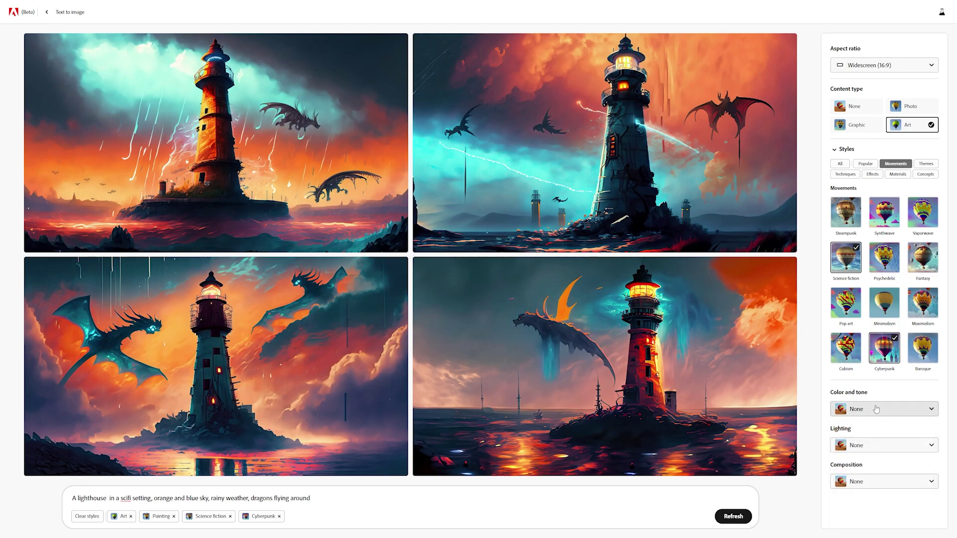
click(876, 409)
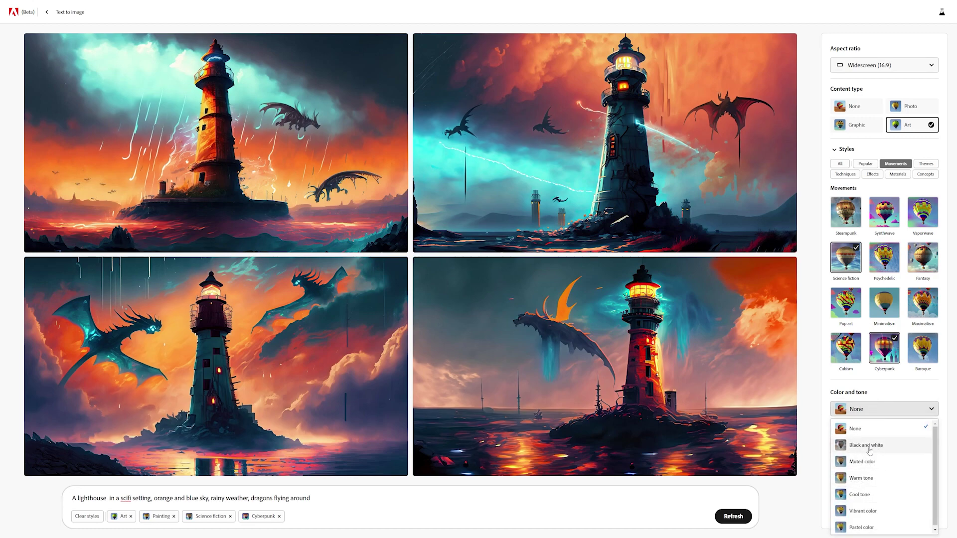
click(870, 449)
click(870, 449)
click(870, 449)
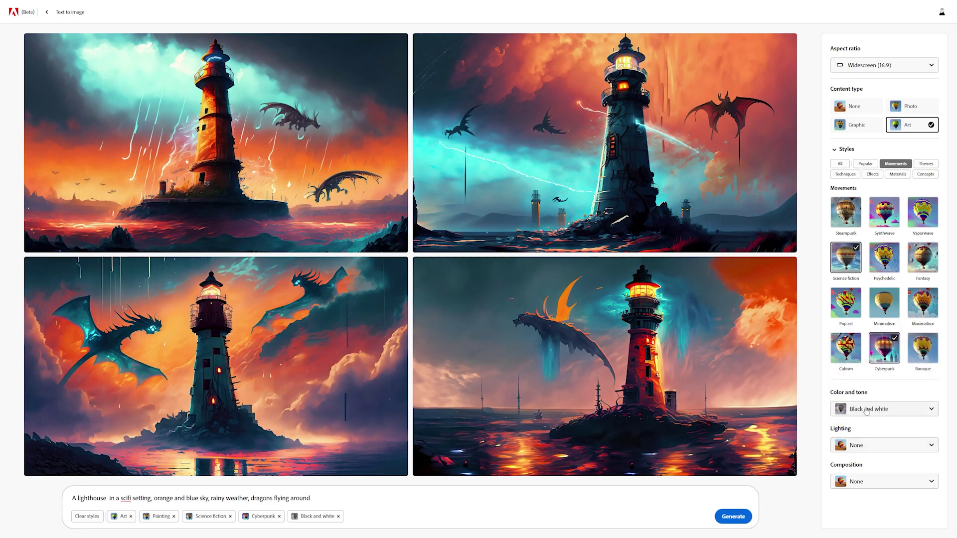
click(875, 410)
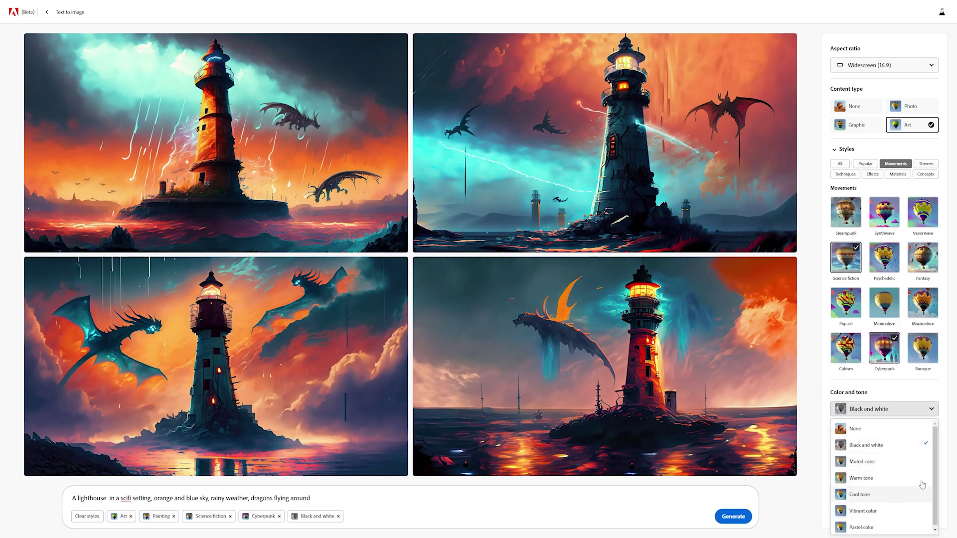
click(868, 494)
Add Dramatic lighting and Blurry background, regenerate the four images, then leave the results
click(873, 446)
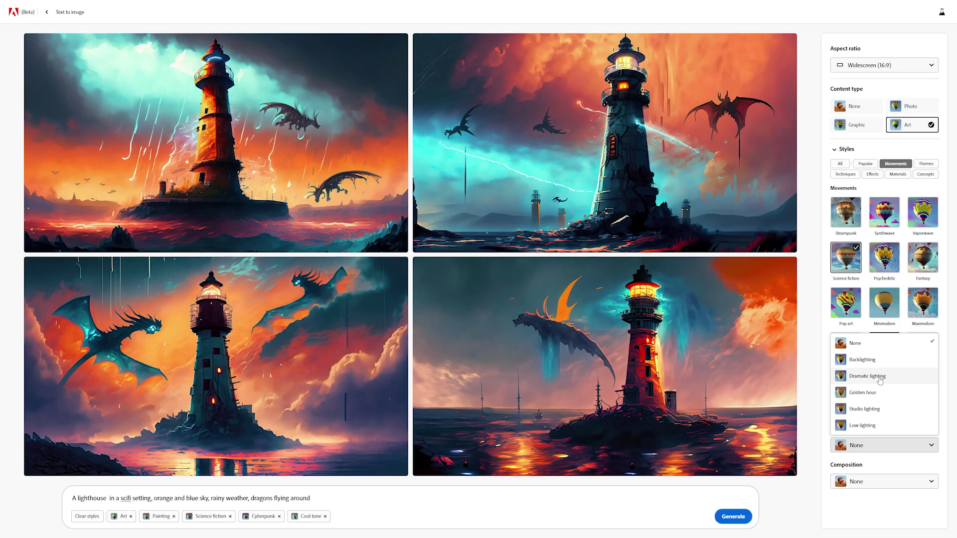
click(880, 380)
click(872, 484)
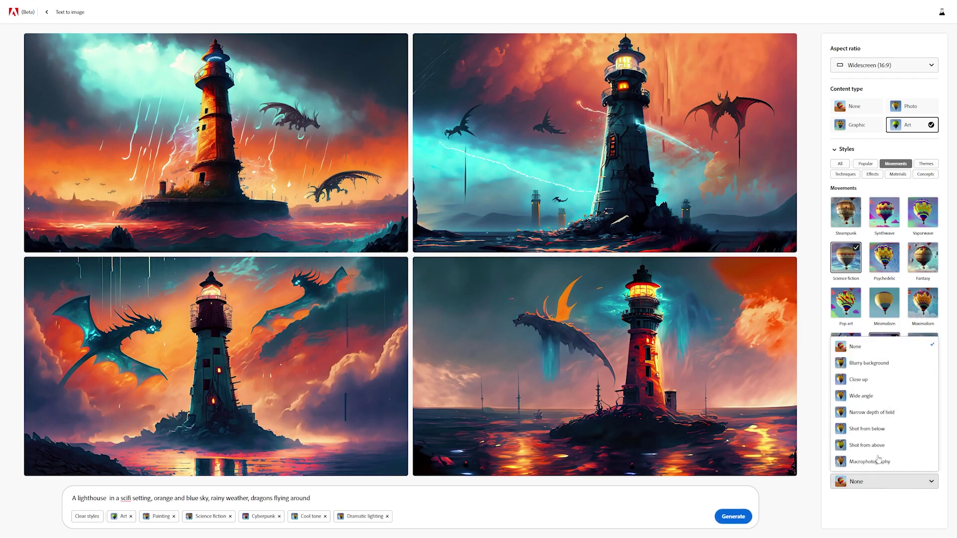
click(872, 363)
click(733, 516)
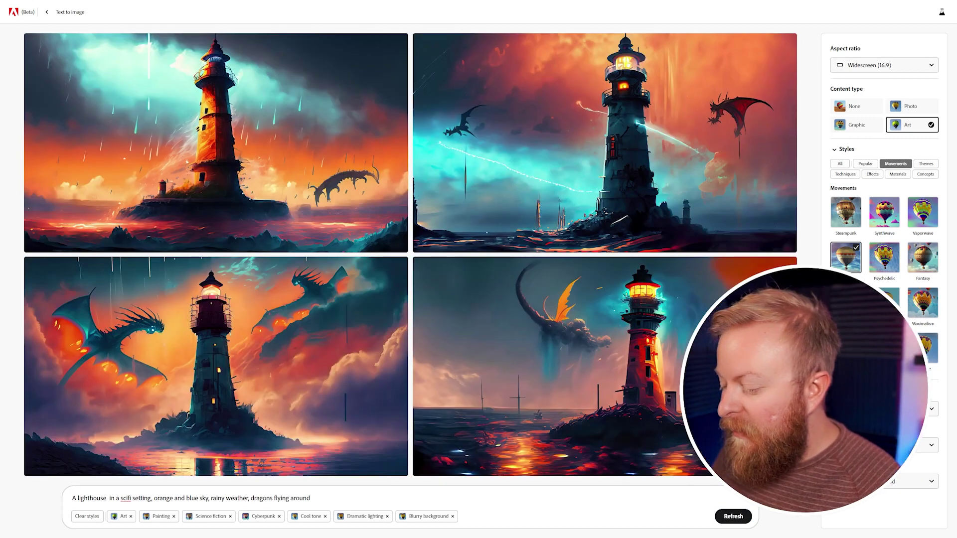
mouse_move(668, 459)
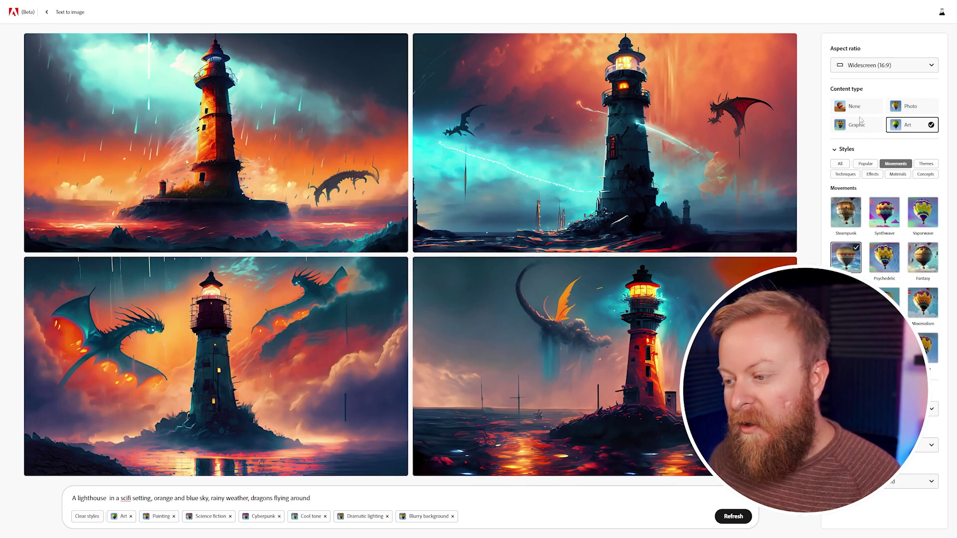
mouse_move(744, 246)
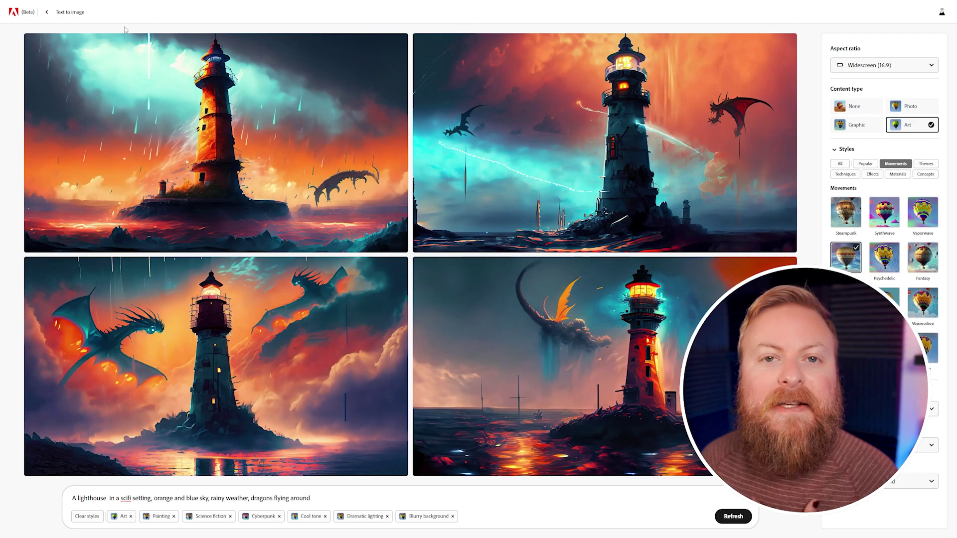
click(48, 12)
From home, start Generative fill, open the sunset lighthouse-on-rocks example and pan the image
click(48, 12)
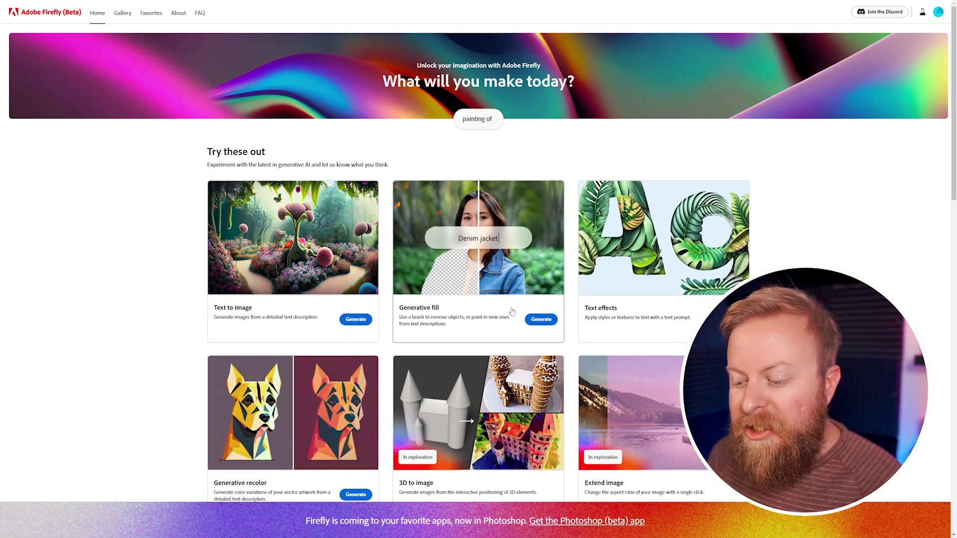
click(536, 322)
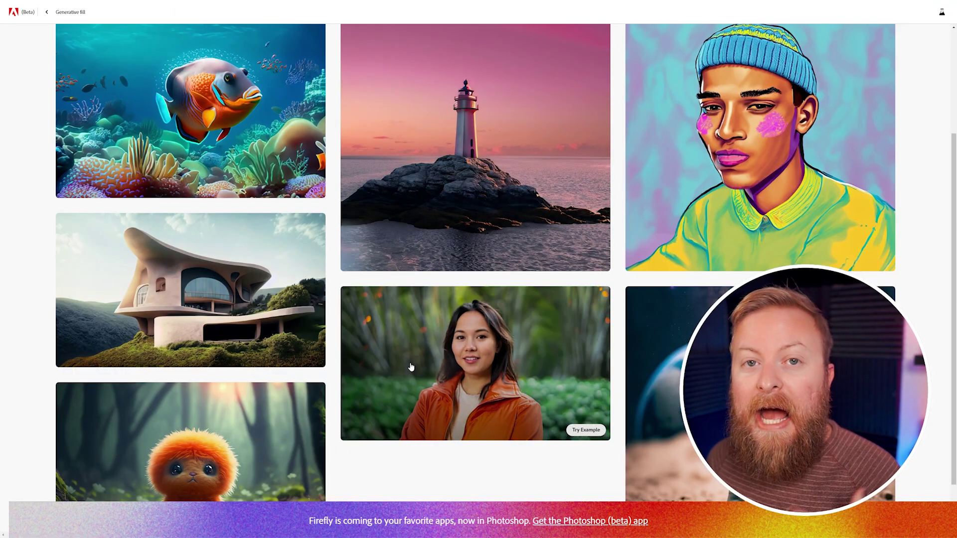
click(411, 367)
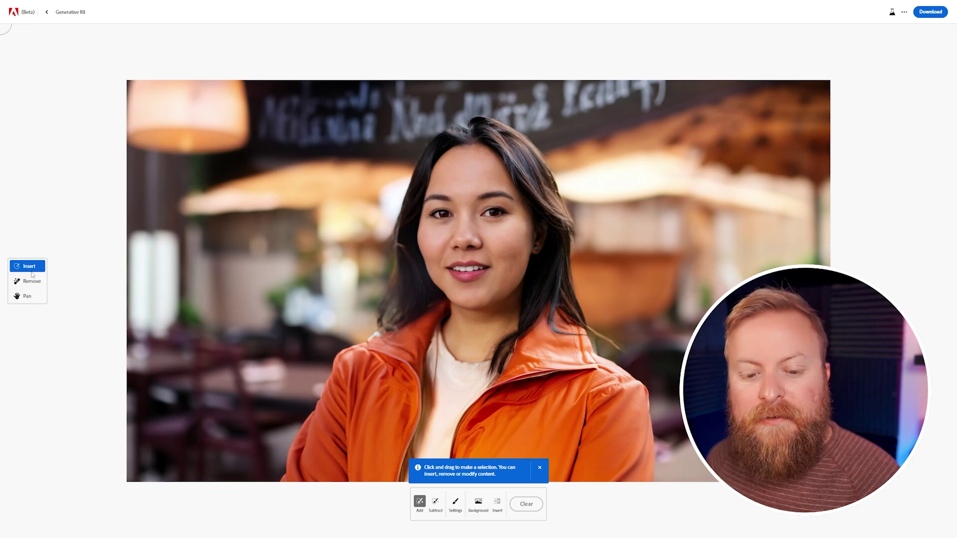
click(28, 296)
drag(445, 250, 489, 254)
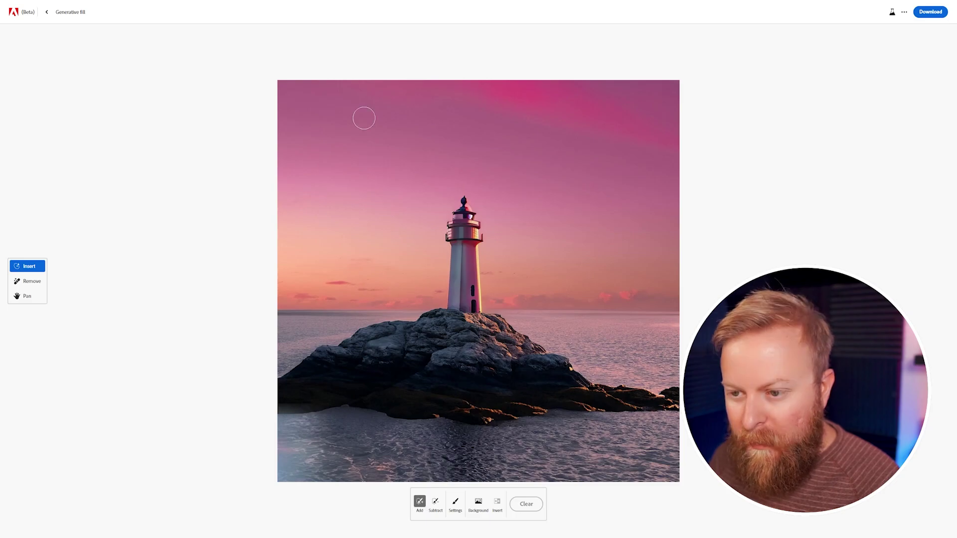
Add a flying bird in the upper-left sky with the prompt 'Bird', keeping a chosen variation
click(364, 118)
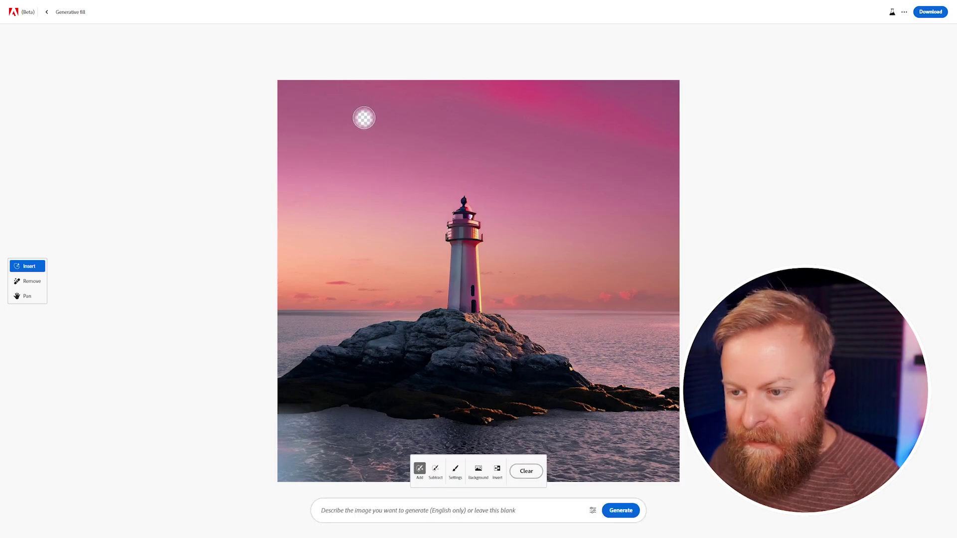
click(370, 509)
text(Bird)
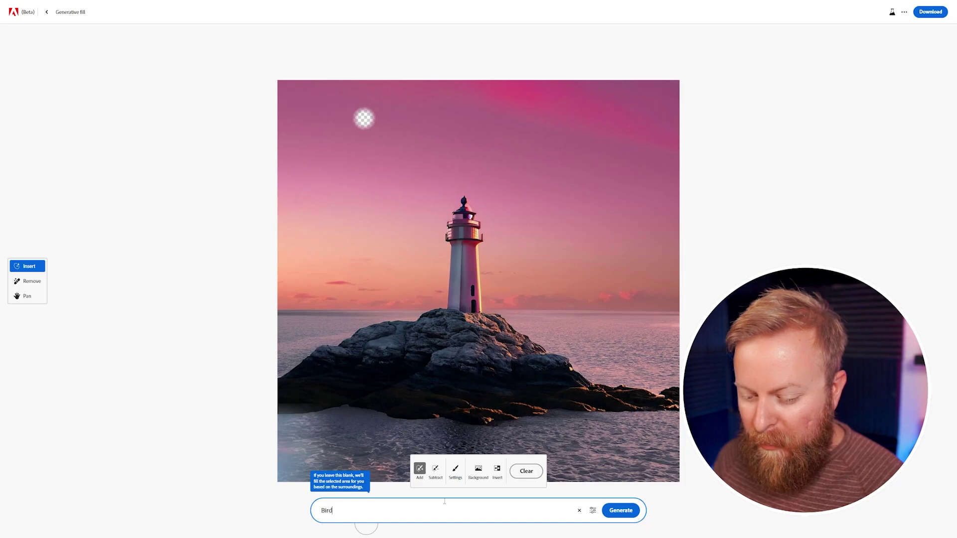
key(Return)
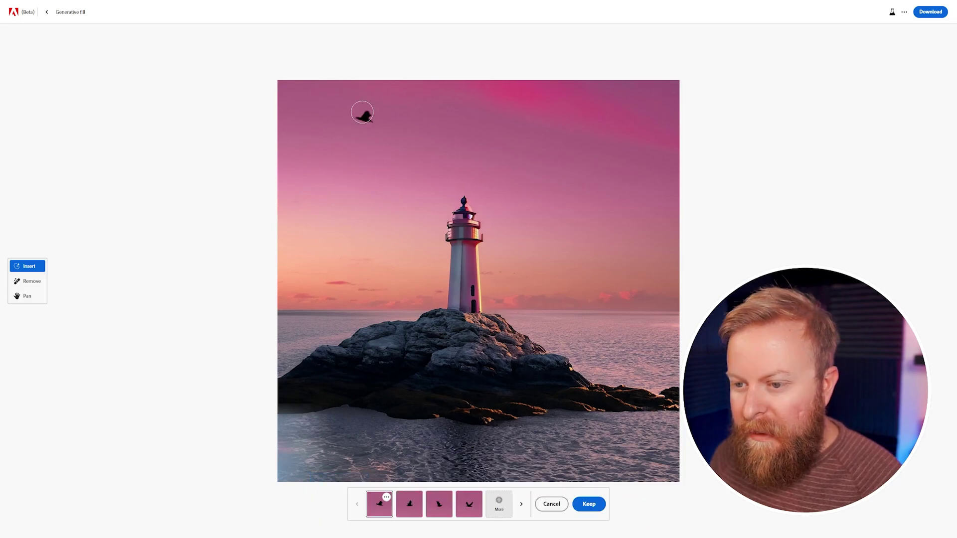
click(409, 504)
click(439, 509)
click(467, 506)
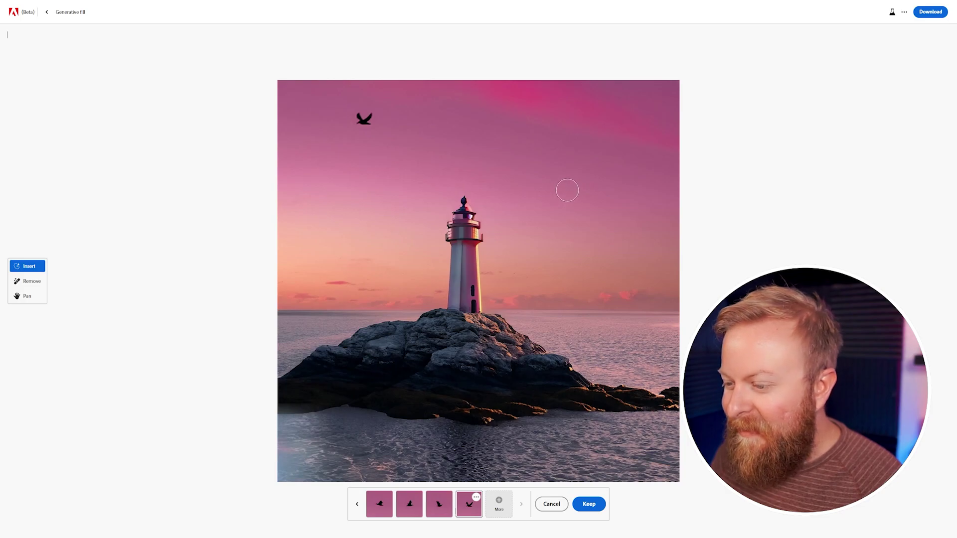
click(589, 504)
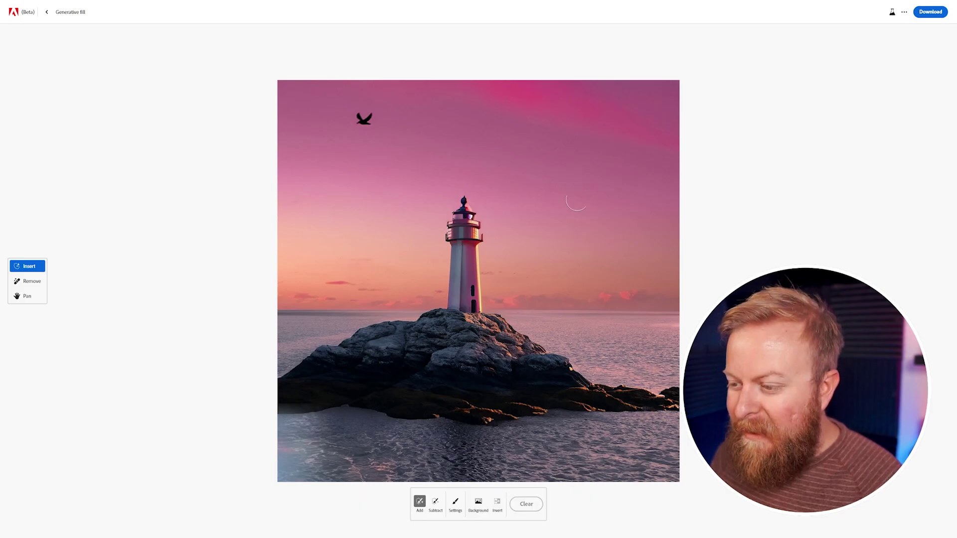
Add 'a moon made out of cheese' in the sky right of the lighthouse and keep it
click(577, 189)
click(431, 506)
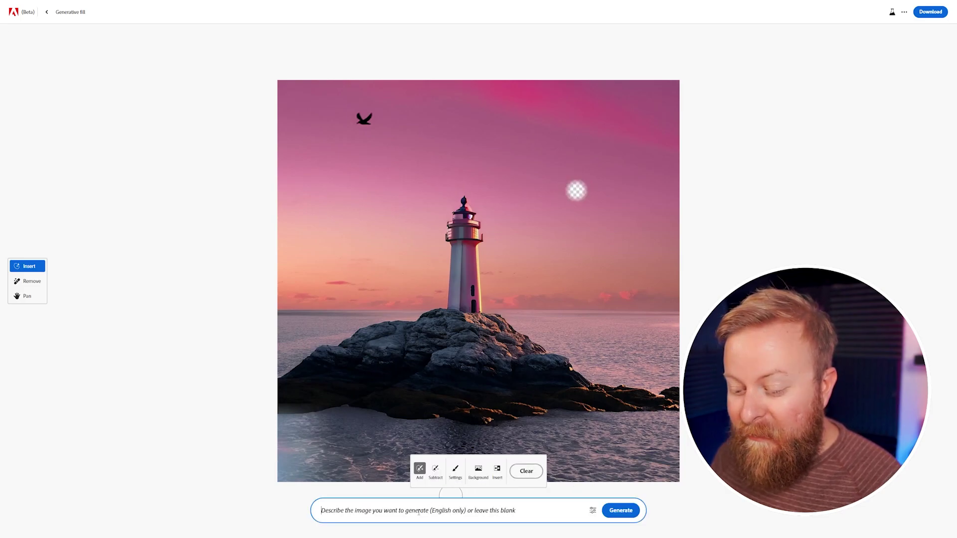
text(a moon made out)
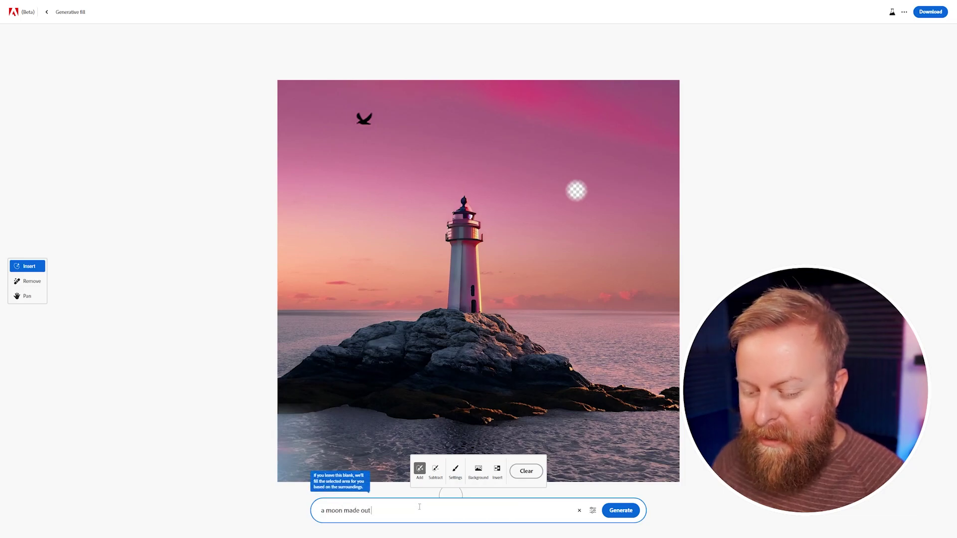
text( of cheese)
key(Return)
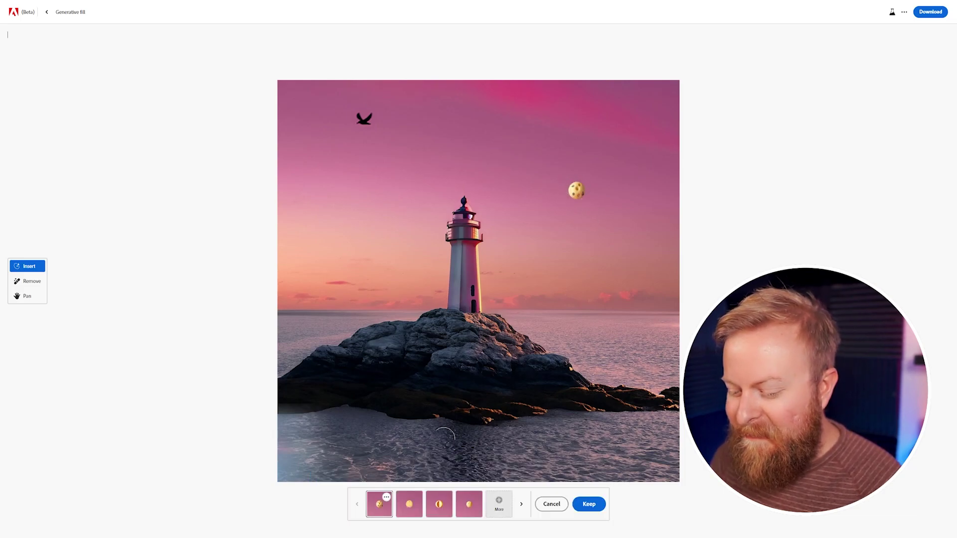
click(589, 505)
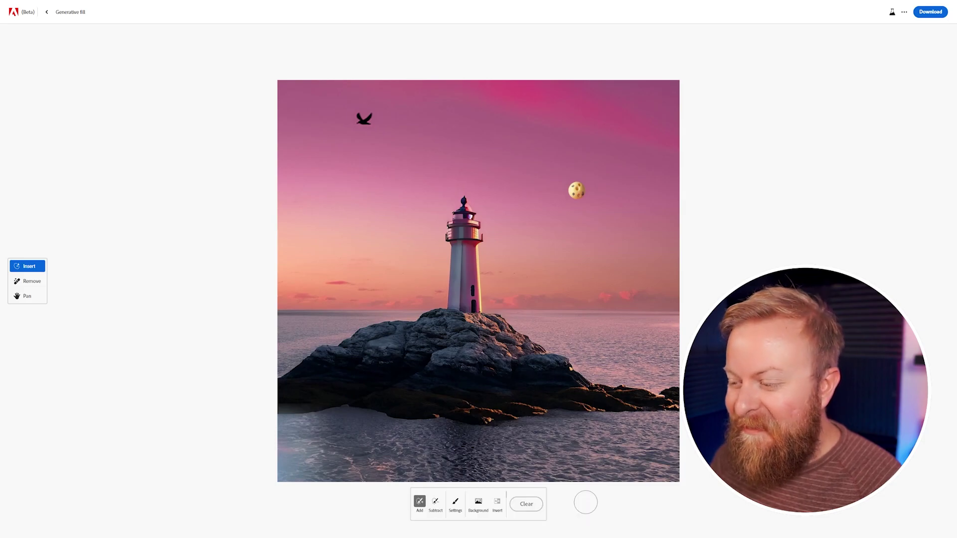
click(29, 281)
Brush over the lighthouse tower to remove it, accepting the slender tower variation
mouse_move(468, 255)
mouse_down()
mouse_move(465, 263)
mouse_move(467, 212)
mouse_move(455, 216)
mouse_move(451, 242)
mouse_move(471, 305)
mouse_move(476, 212)
mouse_move(456, 227)
mouse_move(459, 291)
mouse_up()
click(532, 511)
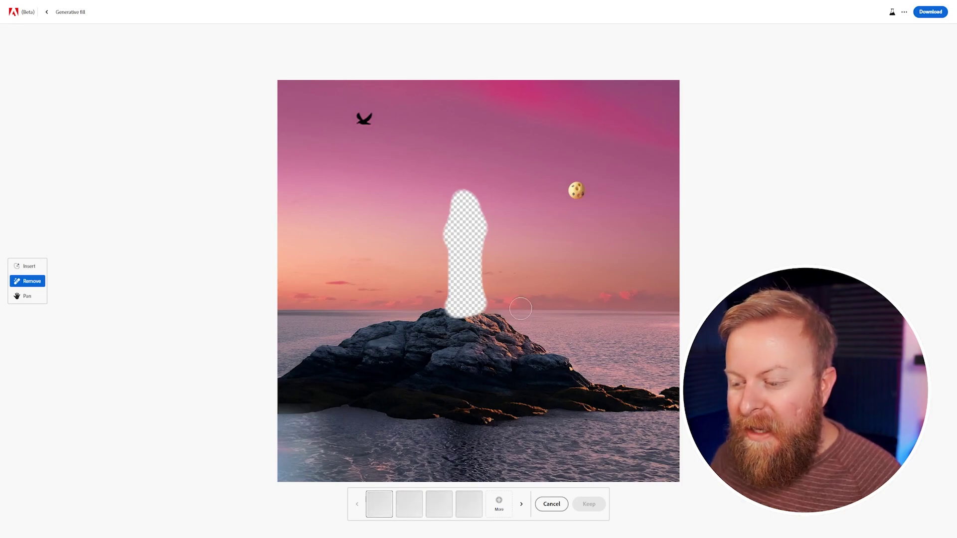
click(439, 506)
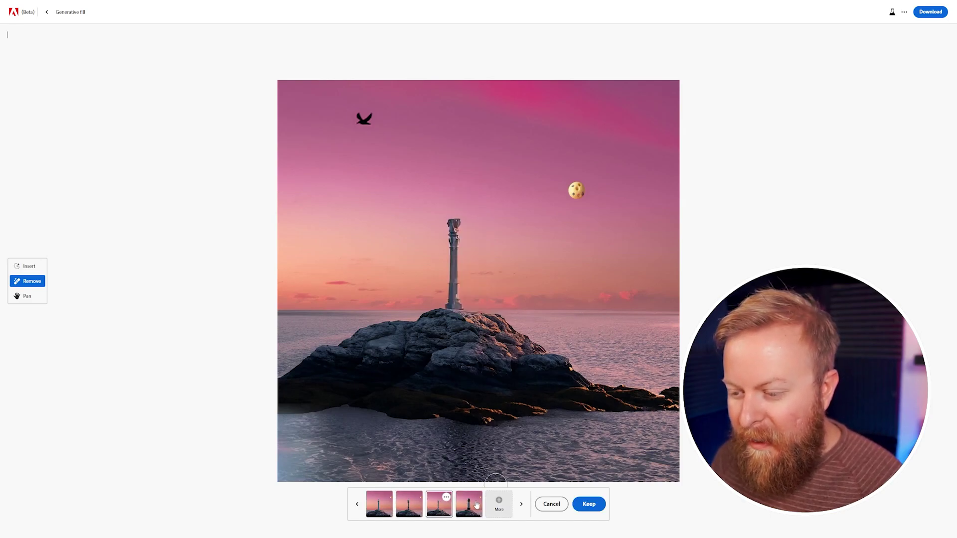
click(468, 507)
click(400, 504)
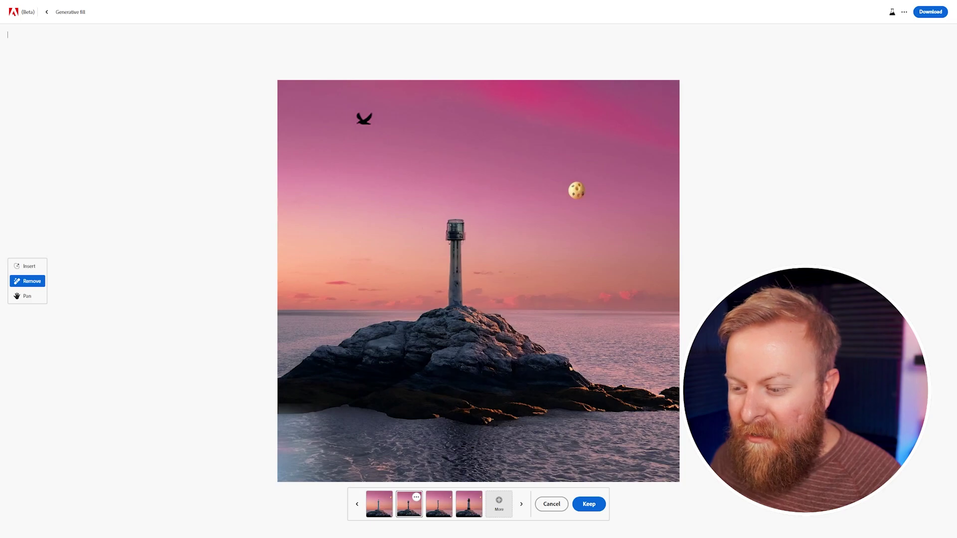
click(589, 504)
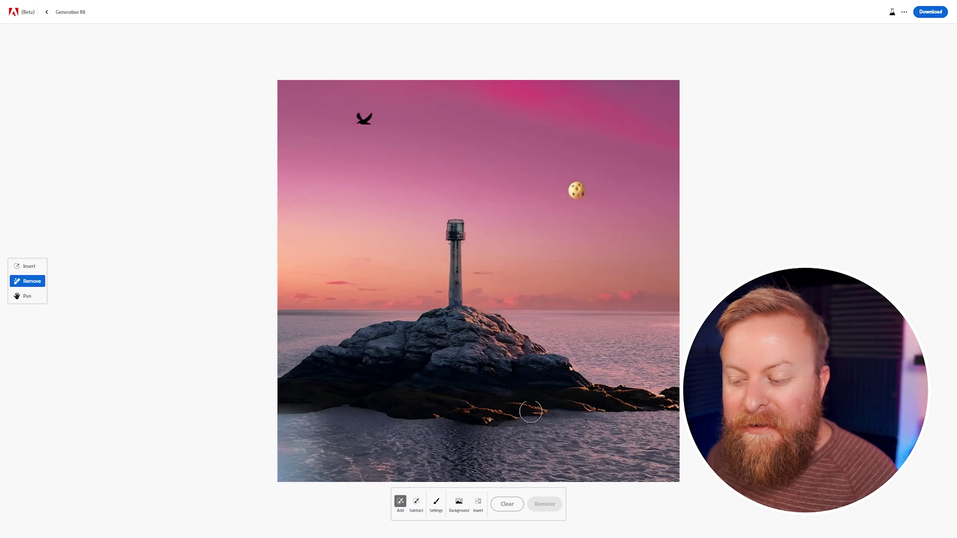
Return home, open Text effects and pick the black and gold dripping paint sample
click(46, 12)
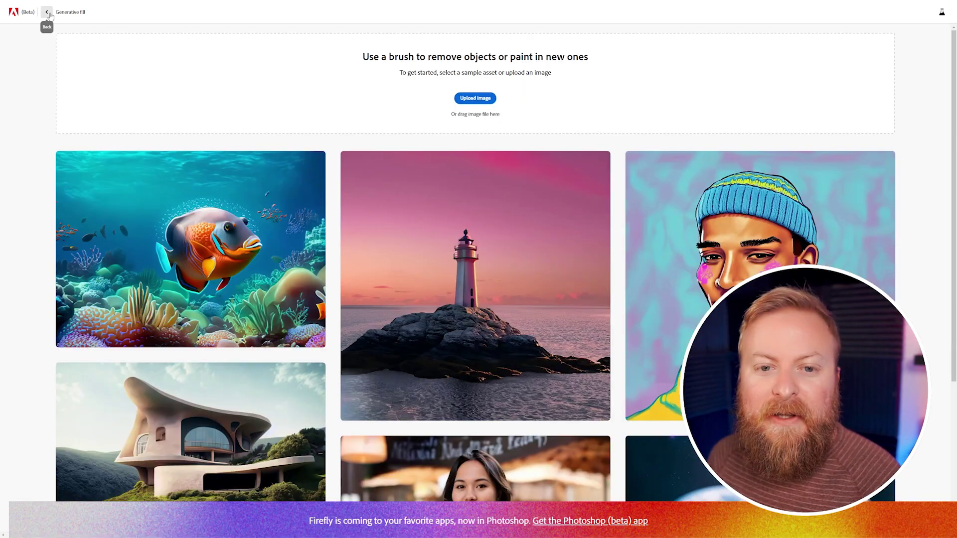
click(46, 12)
click(633, 218)
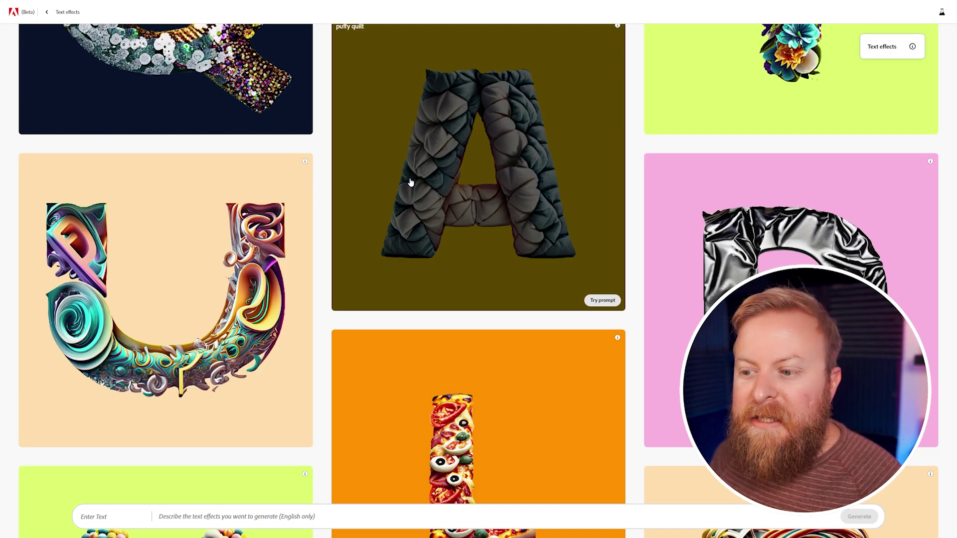
scroll(482, 317, down, 5)
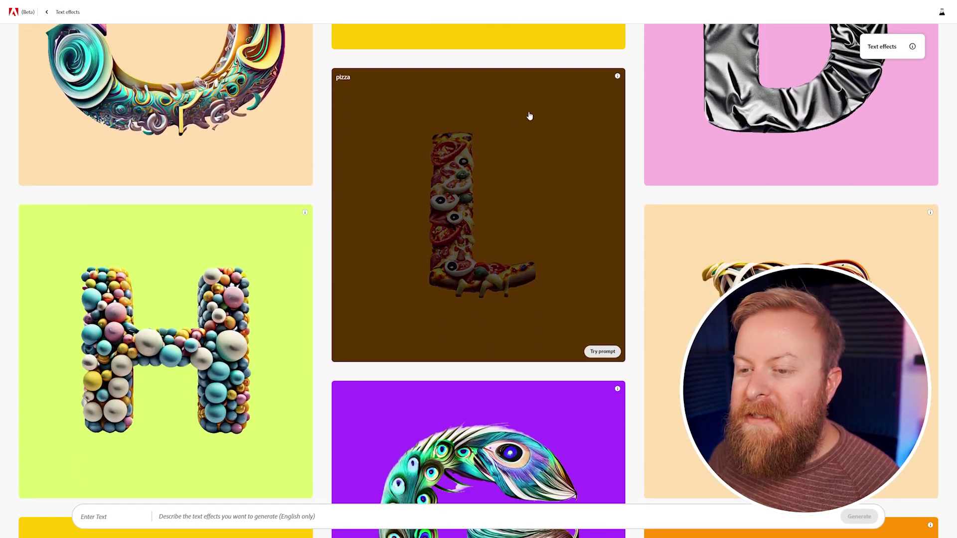
scroll(459, 171, down, 4)
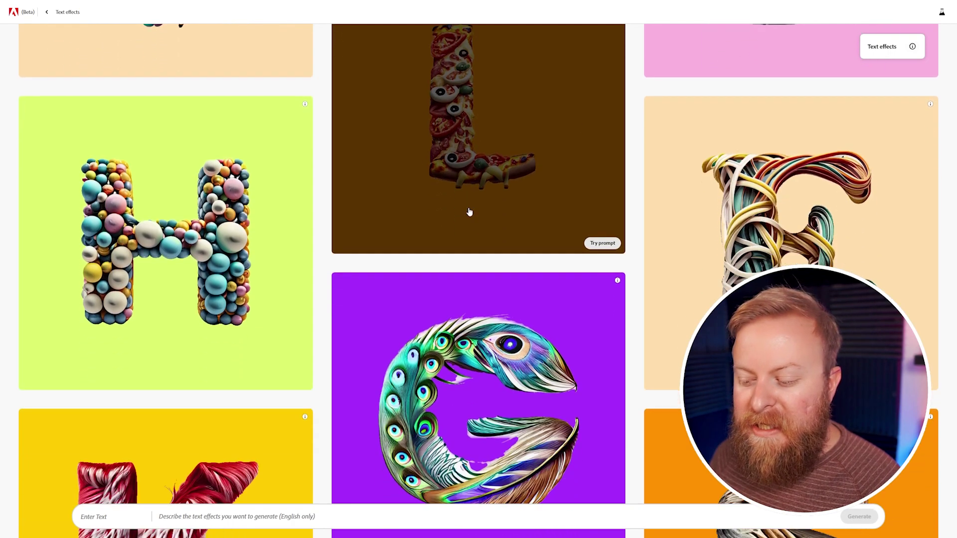
scroll(490, 284, down, 5)
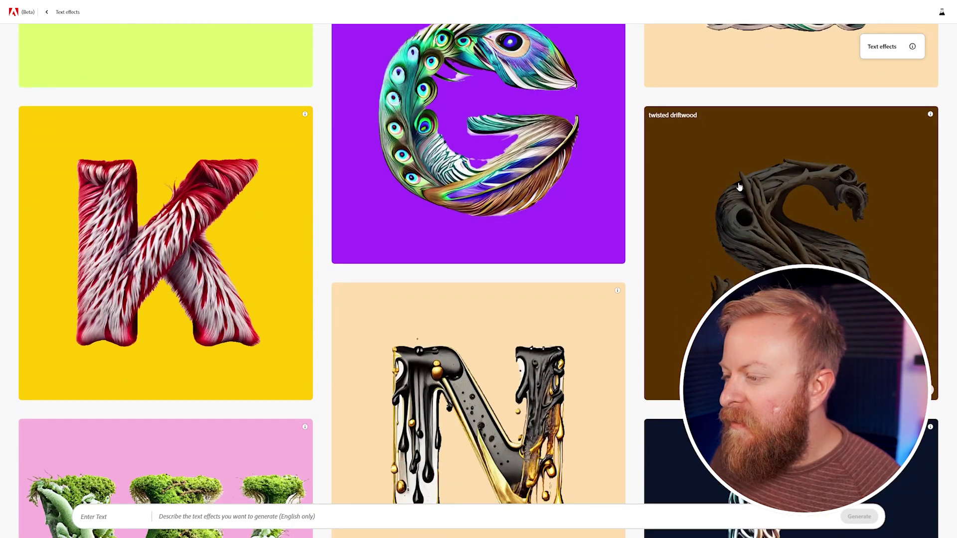
scroll(562, 189, down, 2)
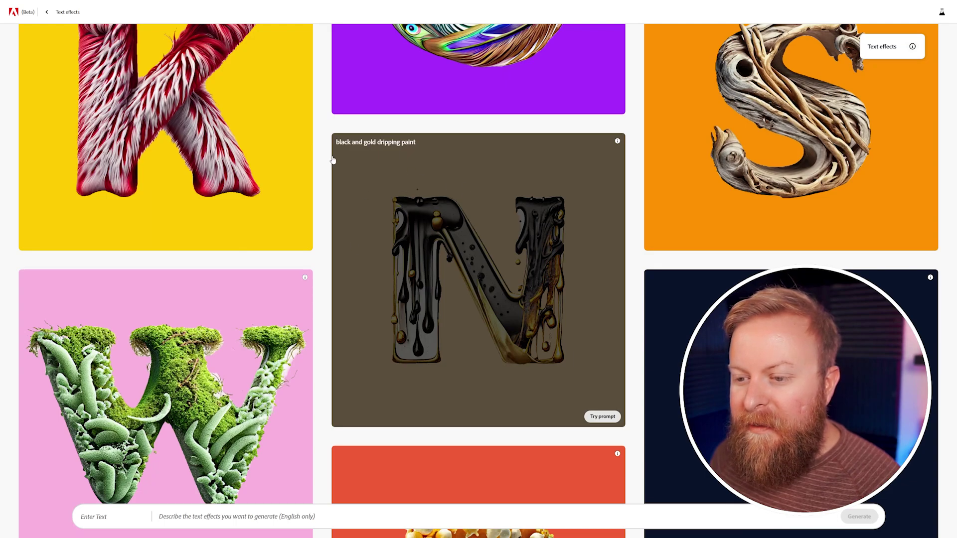
click(481, 213)
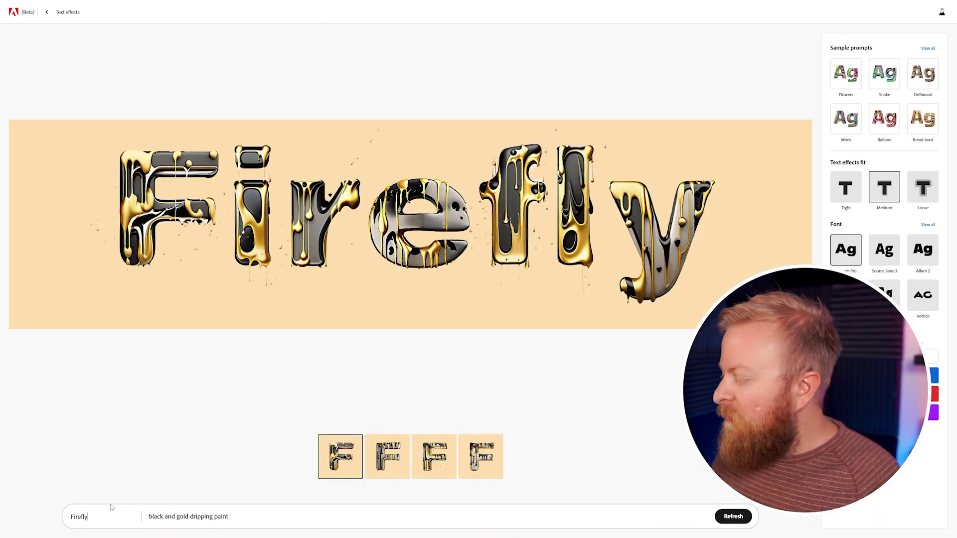
Replace 'Firefly' with 'Divi' and generate it as purple and blue dripping paint on copper metal
drag(89, 516, 59, 515)
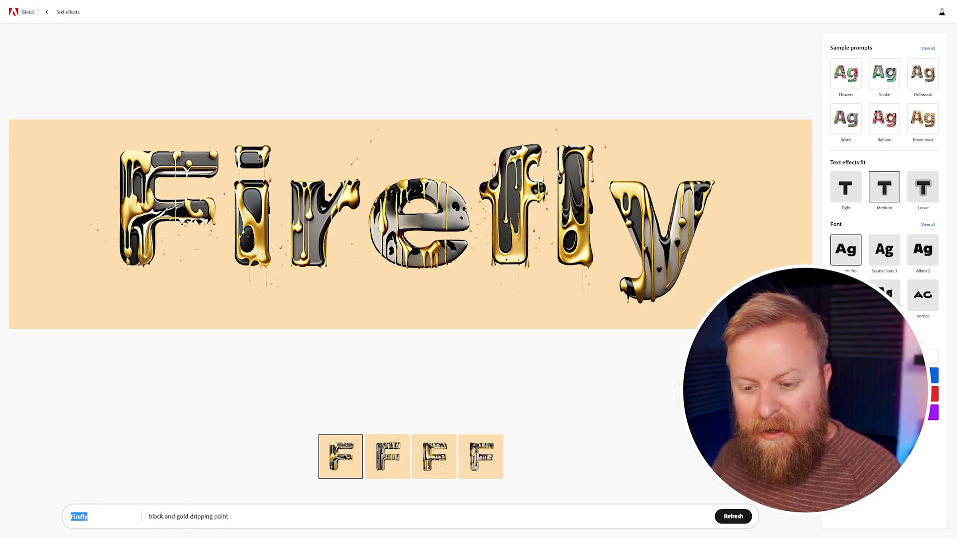
text(Divi)
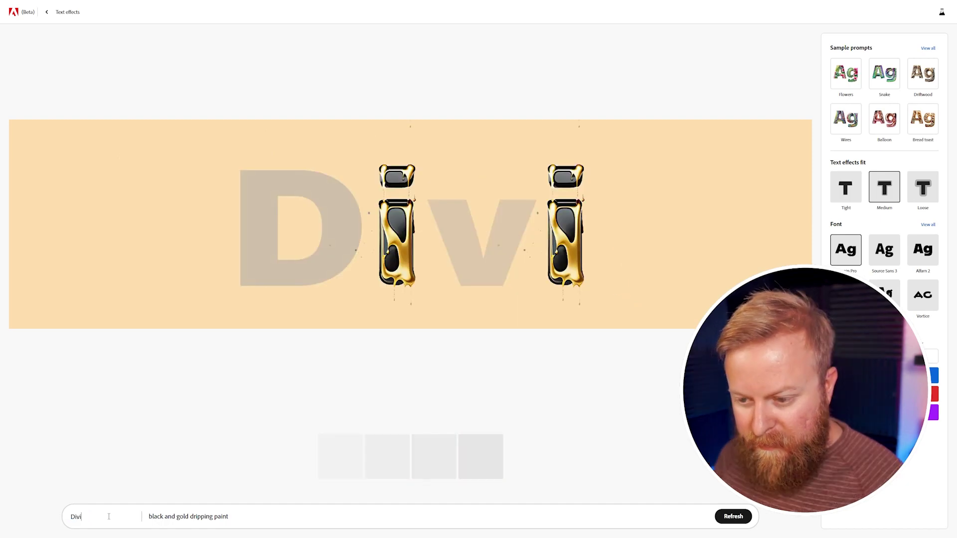
key(Tab)
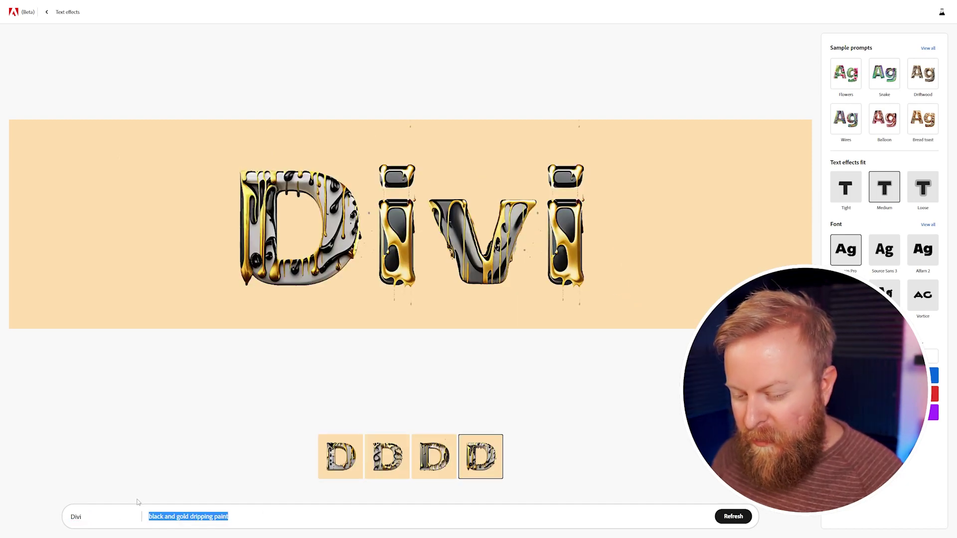
text(Purple and blue drip)
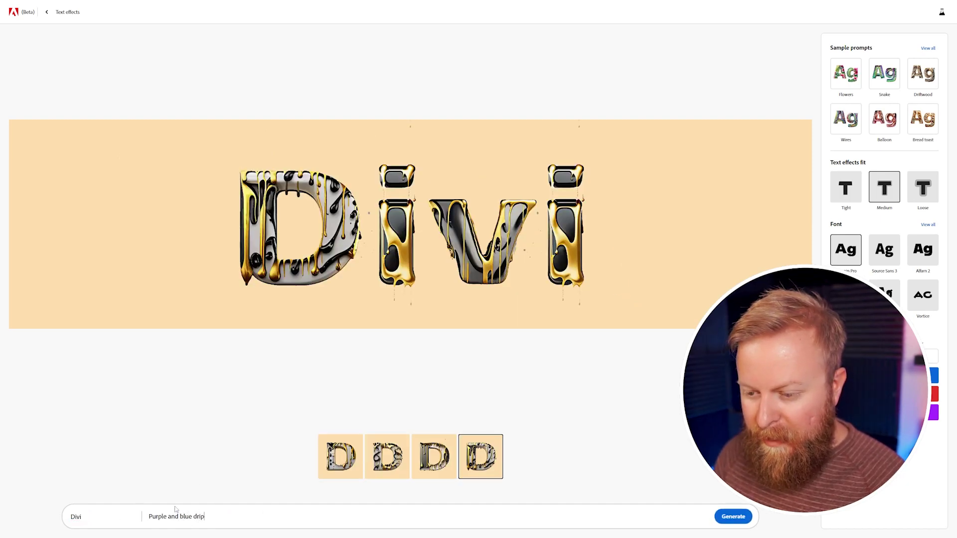
text(ping paint on copper metal)
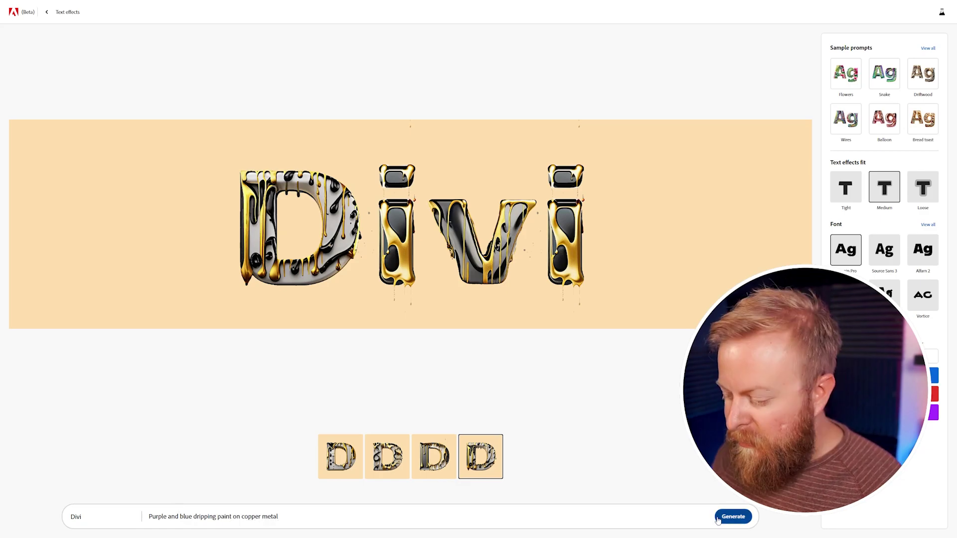
key(Return)
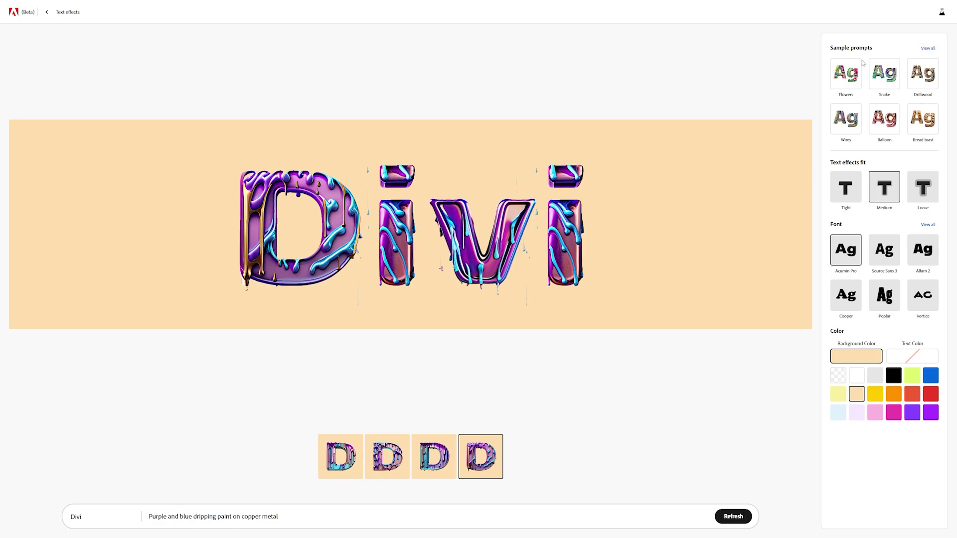
mouse_move(762, 177)
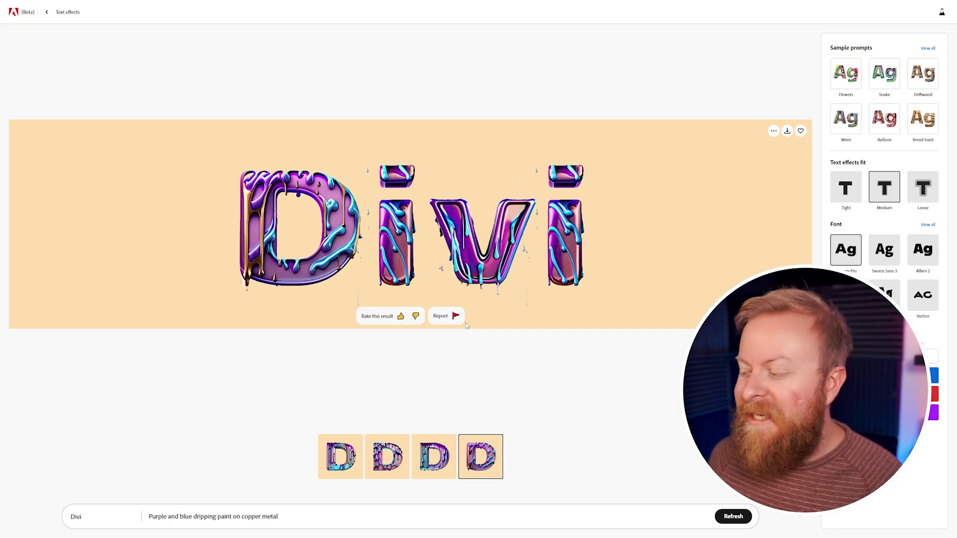
From the Firefly home page, open the purple cat sample in Generative recolor
click(47, 11)
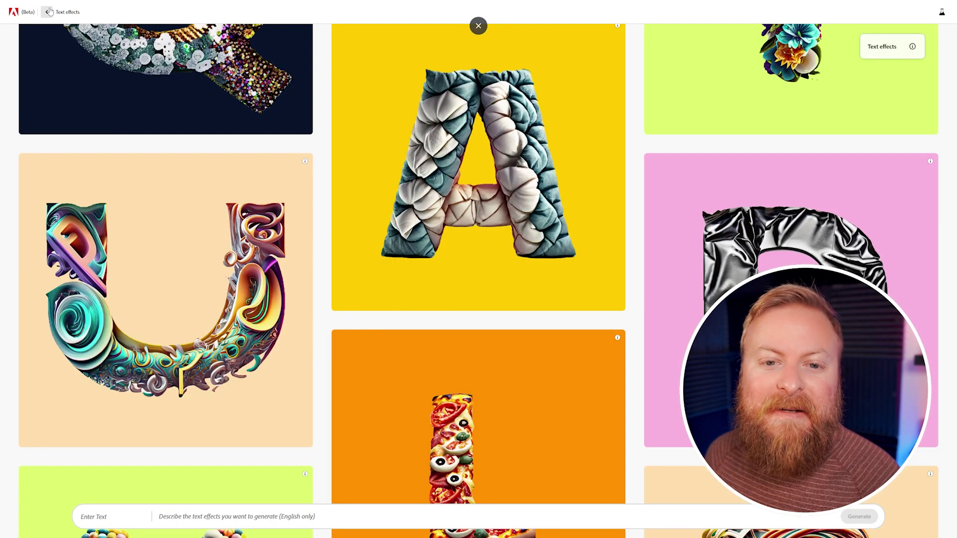
scroll(287, 325, down, 3)
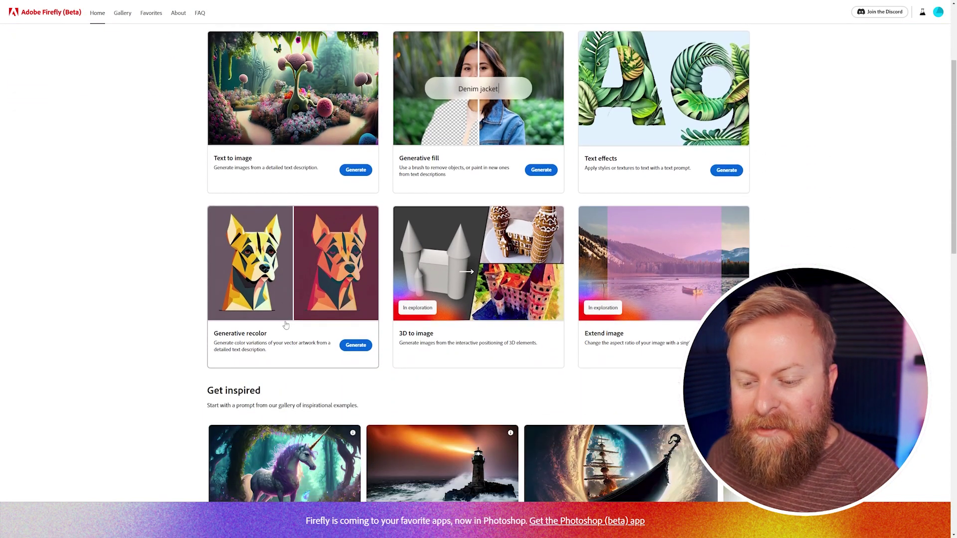
click(287, 254)
scroll(363, 260, down, 5)
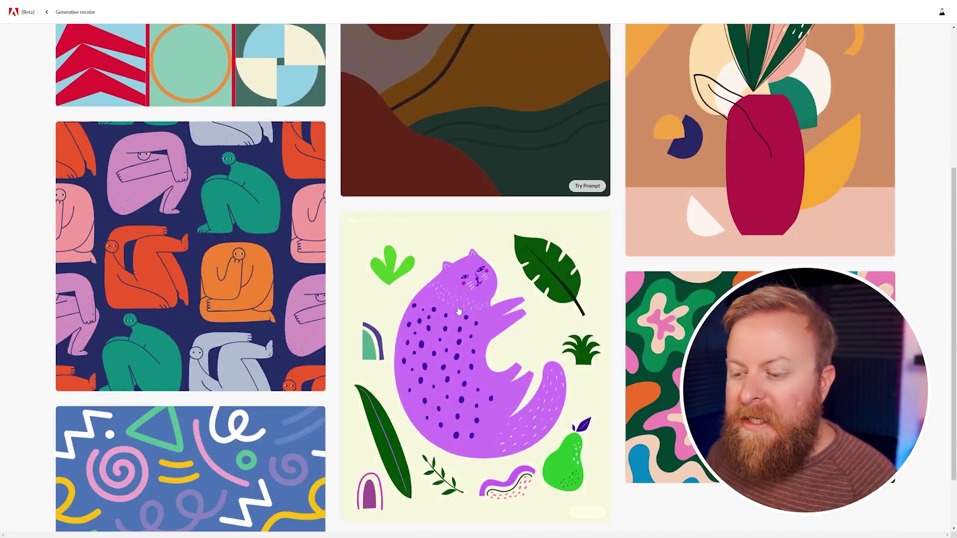
click(520, 347)
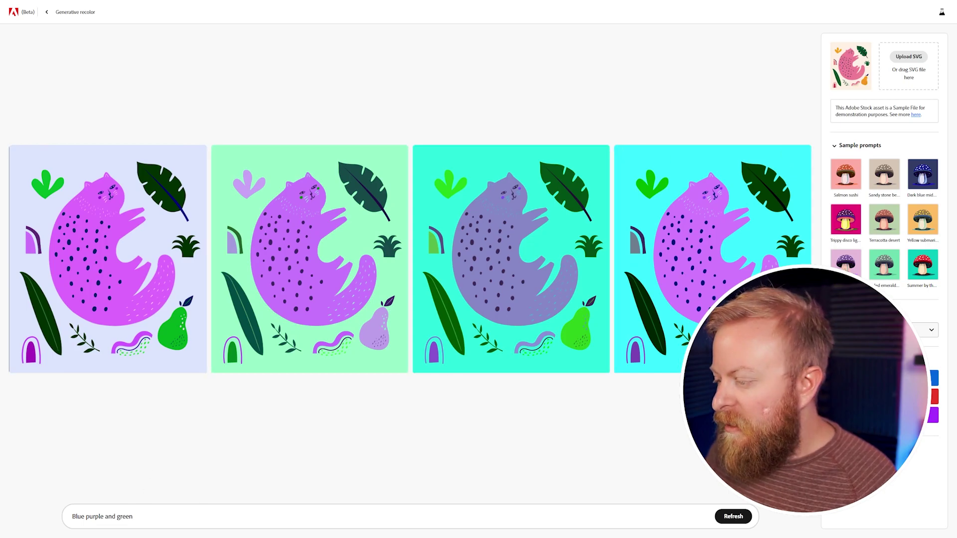
Try the Trippy disco lights palette, then apply Salmon sushi with Analogous harmony
click(856, 224)
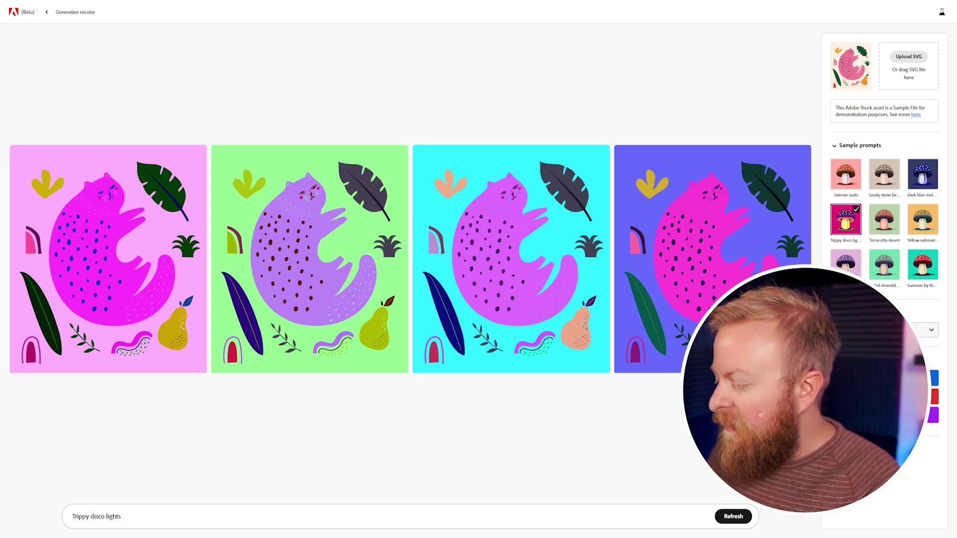
click(849, 180)
click(867, 331)
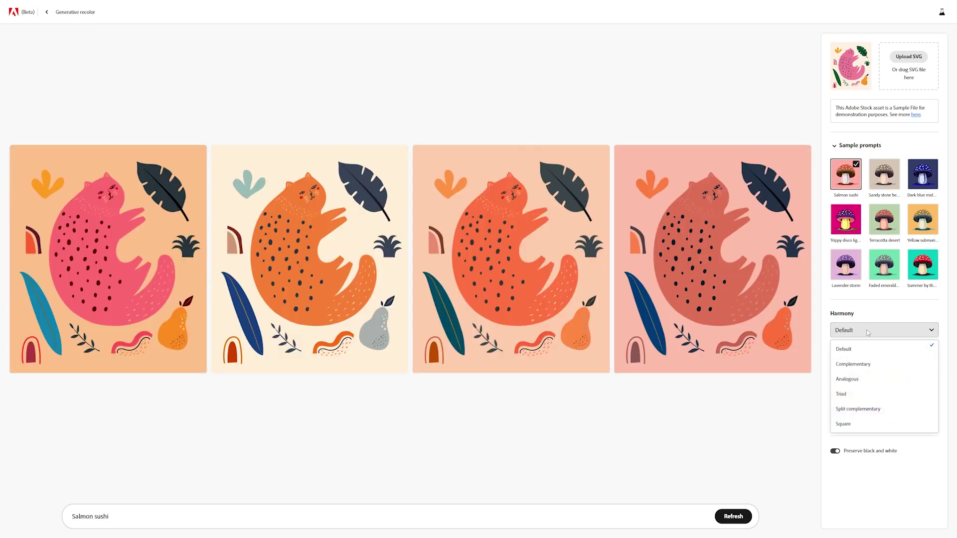
click(858, 355)
mouse_move(532, 369)
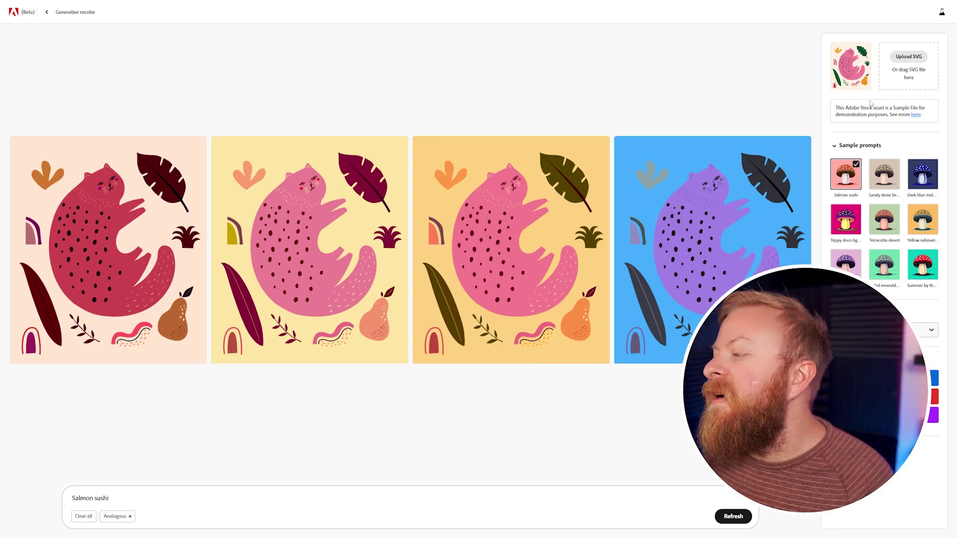
mouse_move(343, 210)
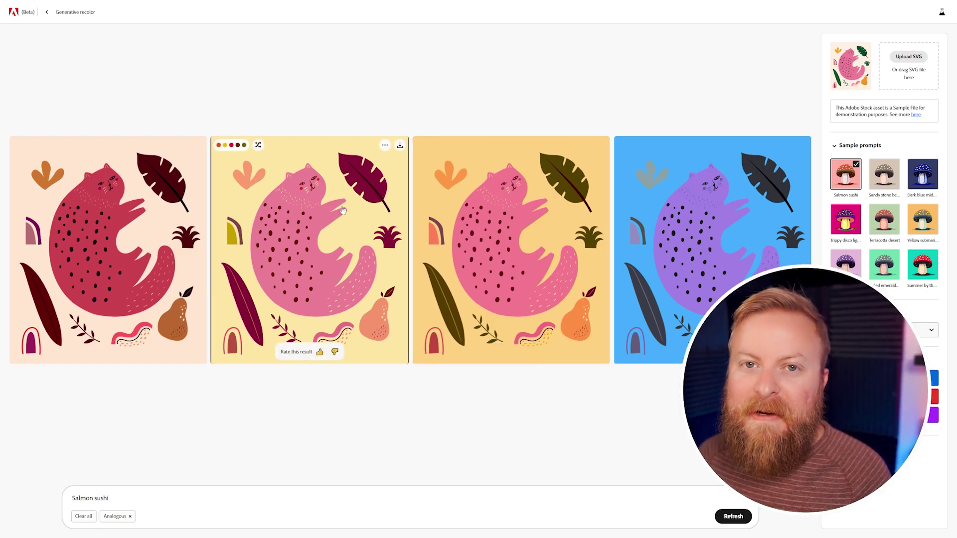